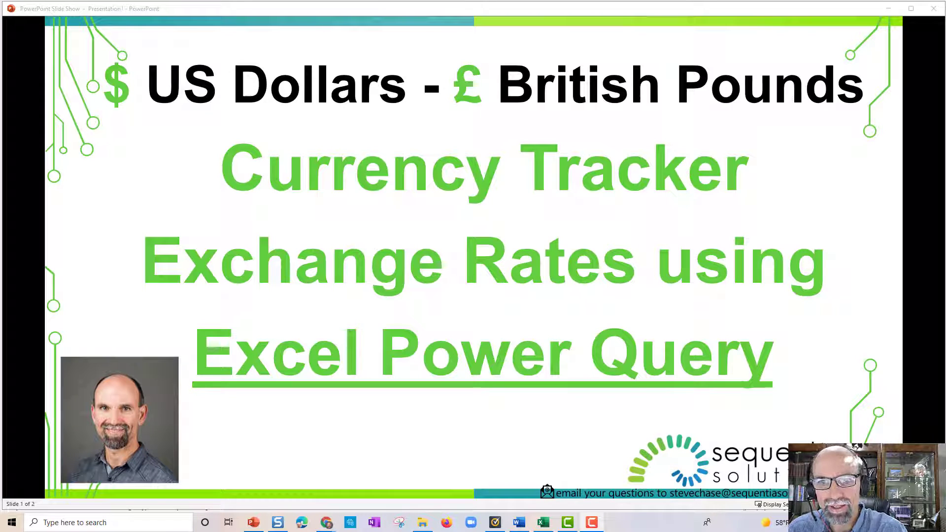
Advance the slide show to 'Demo – Using Web Link' and minimize it to reveal Excel.
click(371, 357)
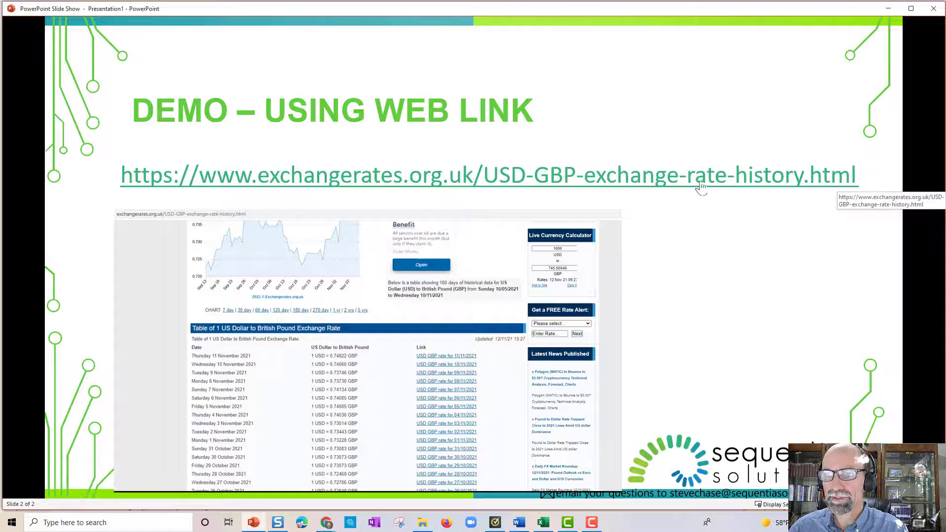
click(887, 10)
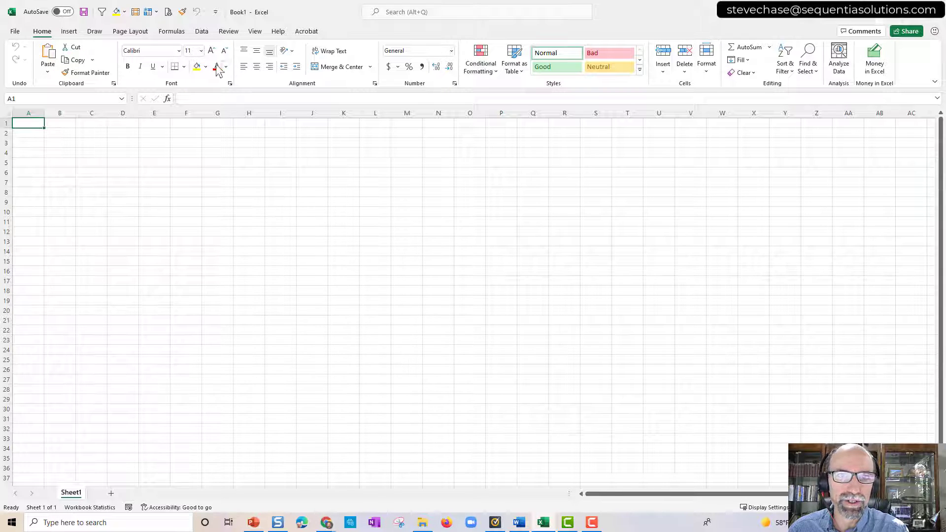
Start a Get Data From Web import and paste the USD-GBP exchange-rate history URL as its address.
click(202, 32)
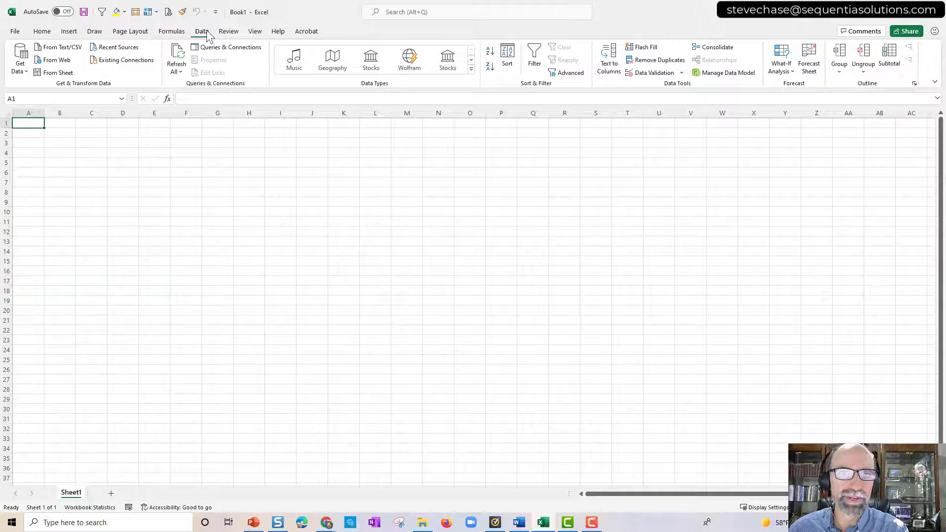
click(22, 74)
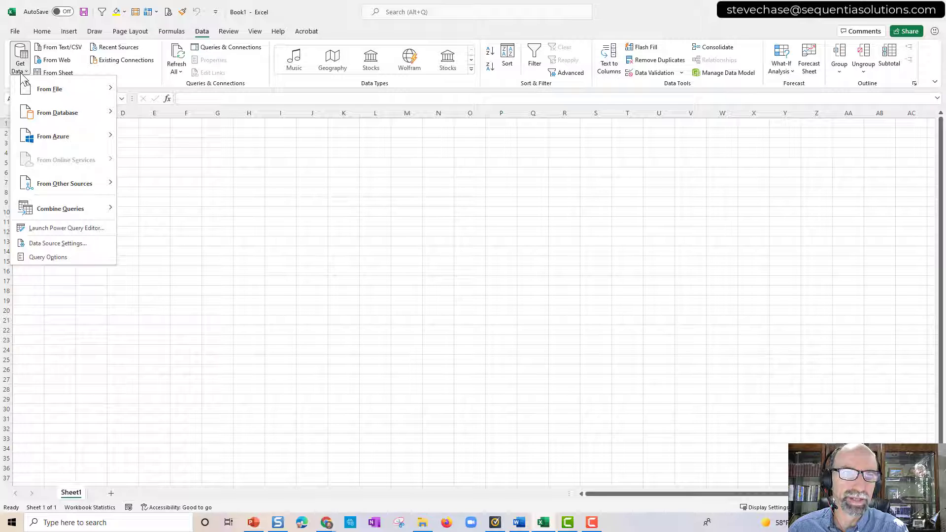
mouse_move(41, 89)
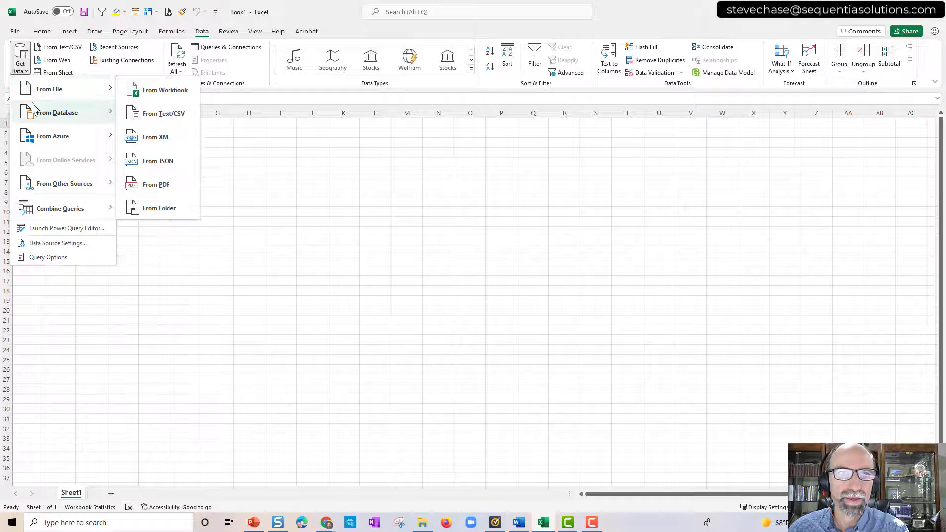
mouse_move(35, 135)
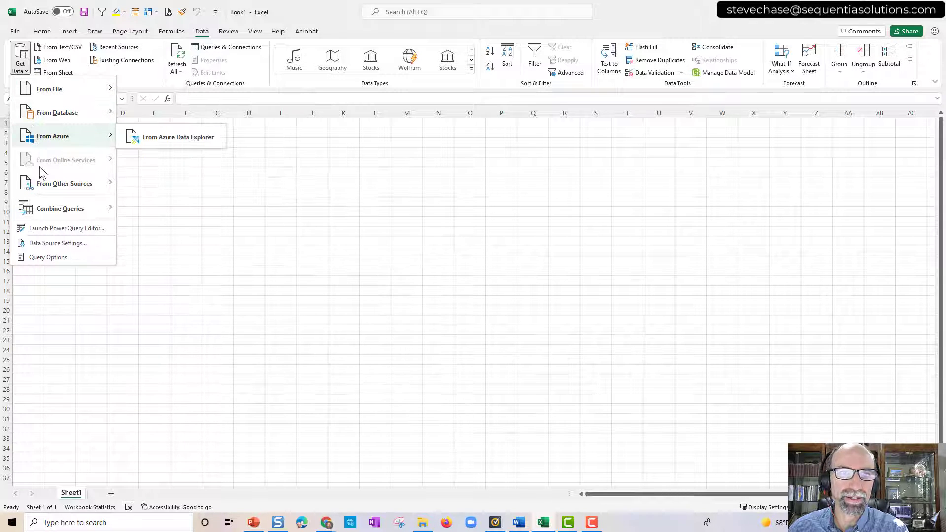
mouse_move(45, 191)
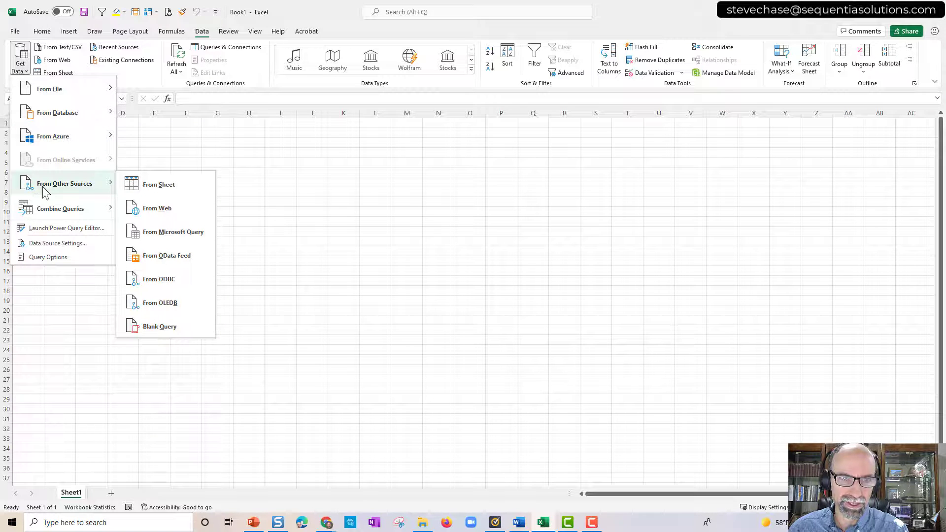
click(173, 212)
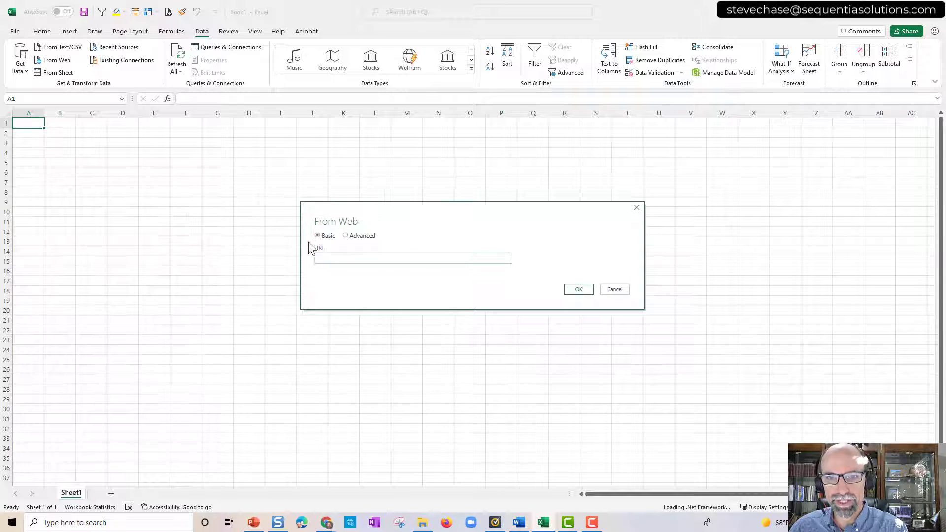
right_click(321, 258)
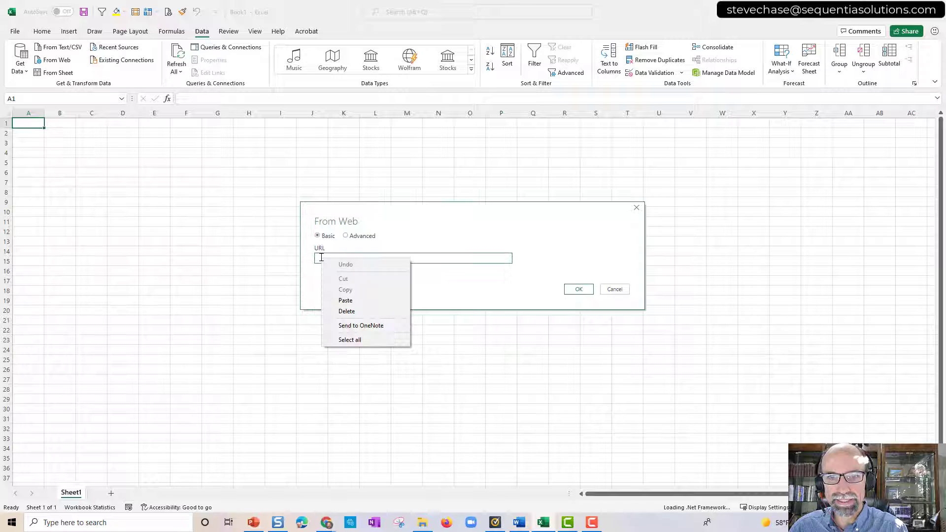
click(355, 301)
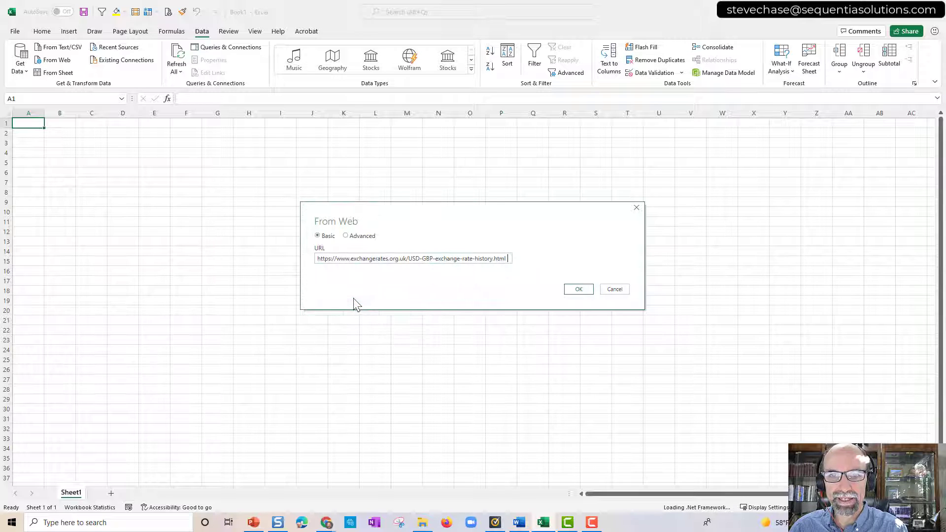
Connect to the URL and send 'Table of 1 US Dollar to British Pound Exchange Rate' to Power Query.
click(579, 292)
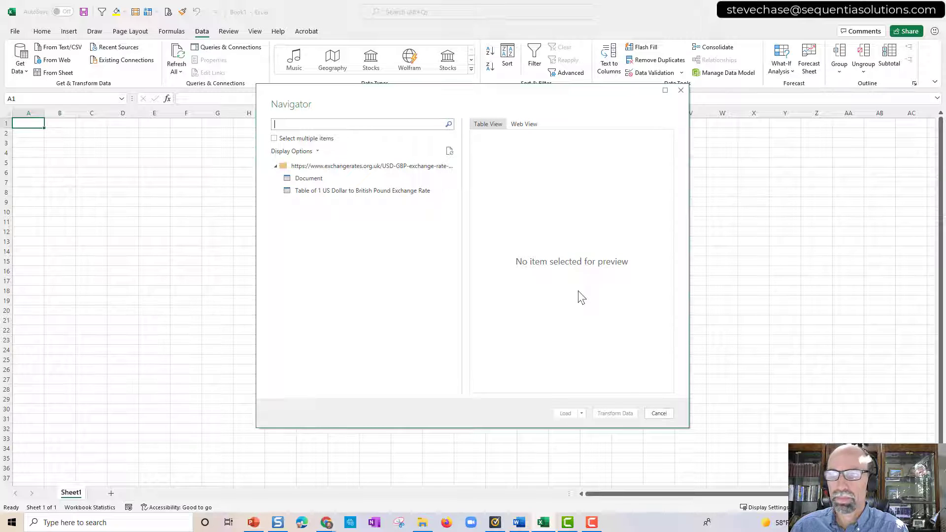
click(359, 195)
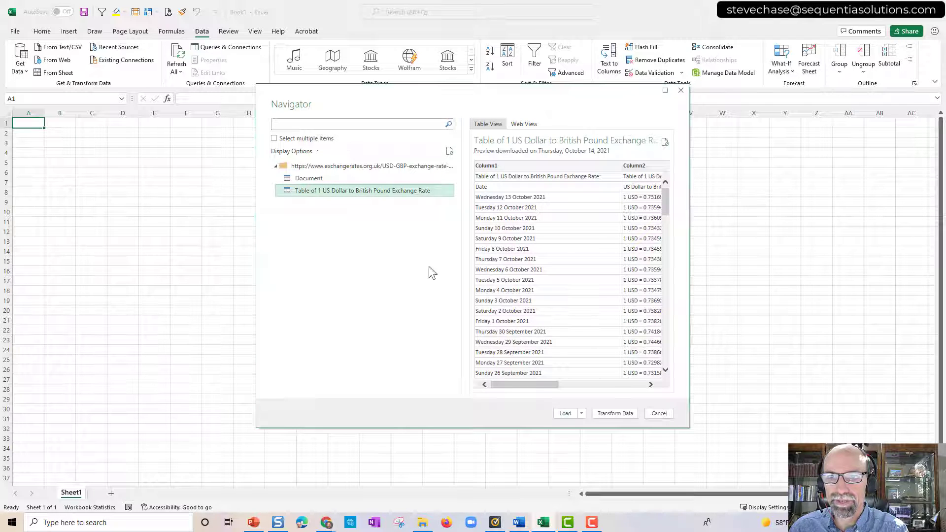
mouse_move(510, 384)
mouse_down()
mouse_move(501, 381)
mouse_move(622, 379)
mouse_move(523, 382)
mouse_up()
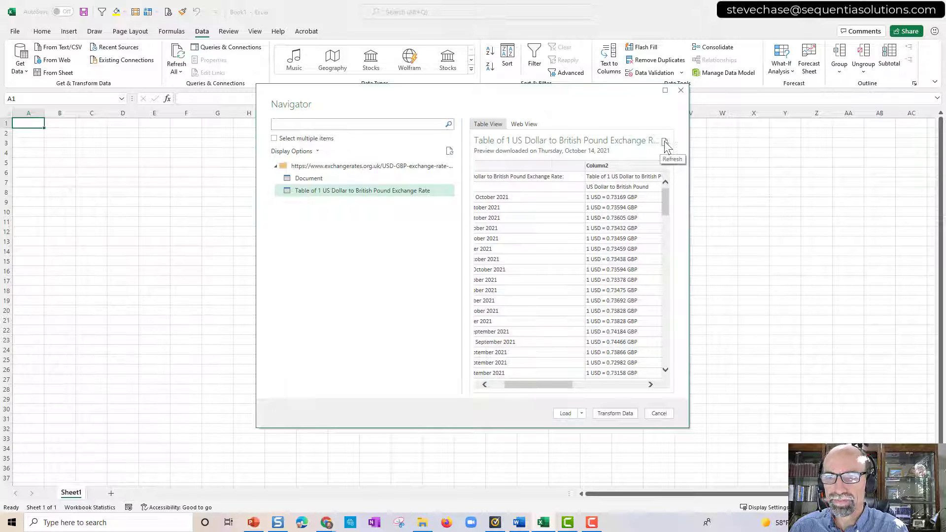
click(616, 414)
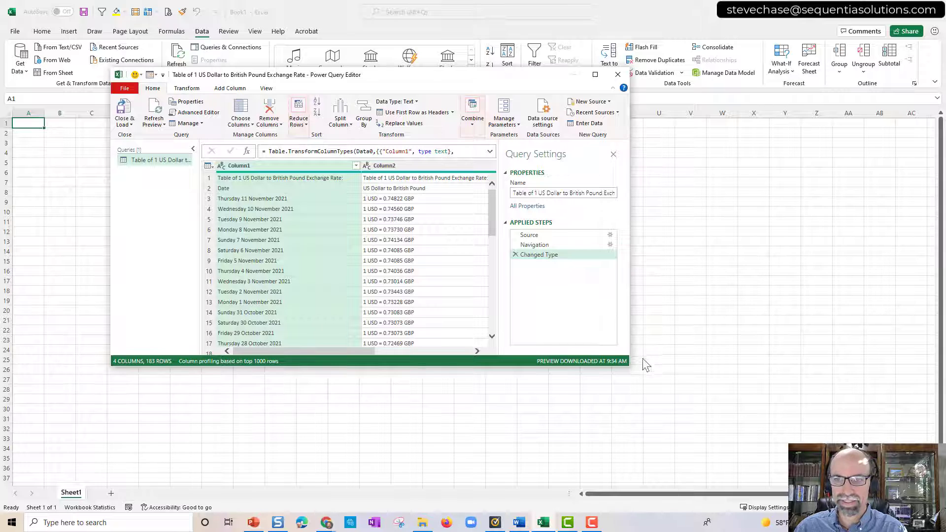
Enlarge the Power Query Editor and inspect the 183-row table, including the title and timestamp cells in row 1.
drag(625, 367, 862, 465)
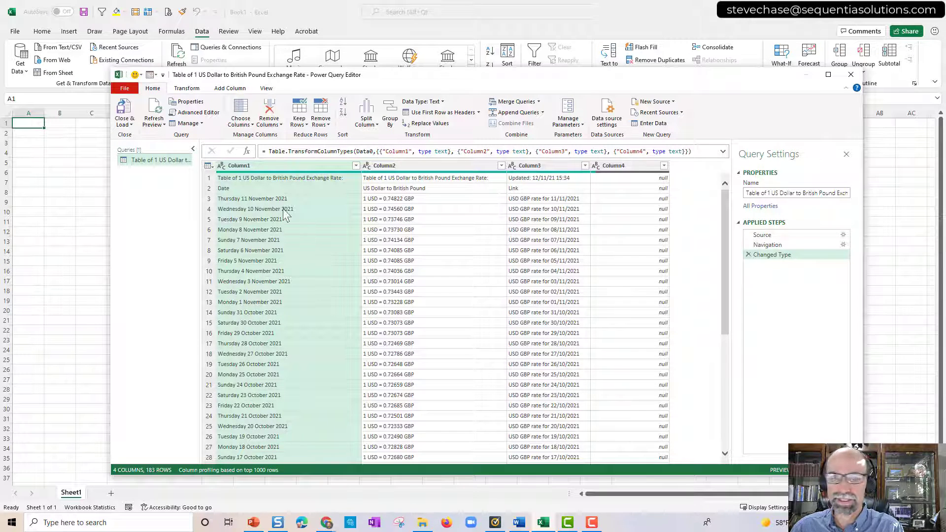
click(268, 199)
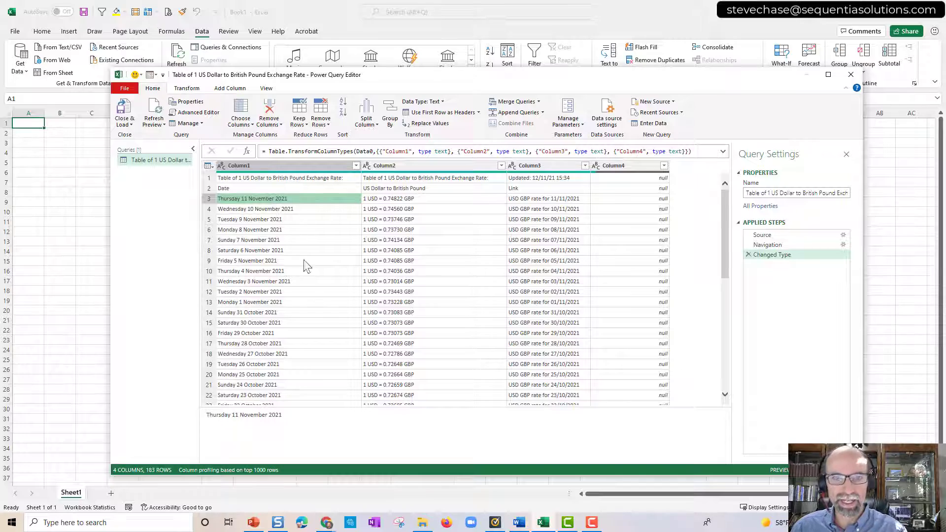
scroll(372, 310, down, 9)
scroll(372, 310, down, 20)
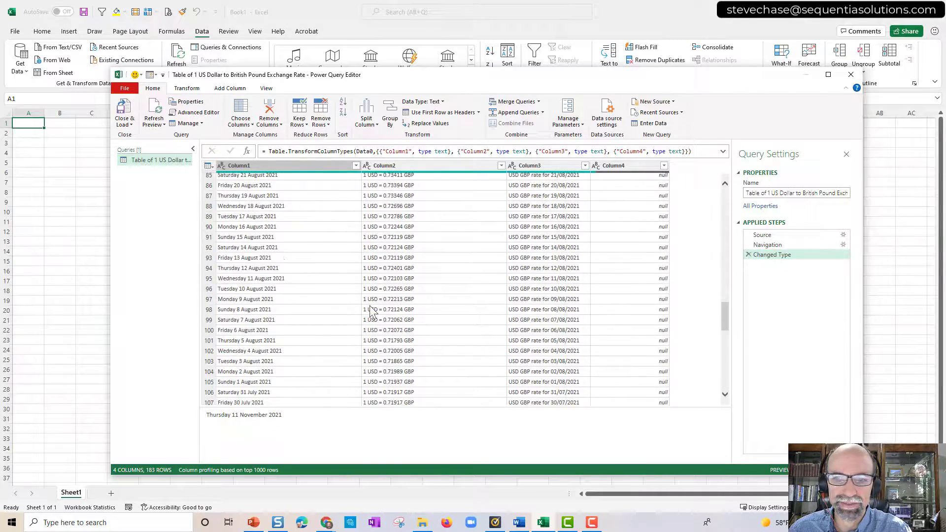
scroll(372, 311, down, 11)
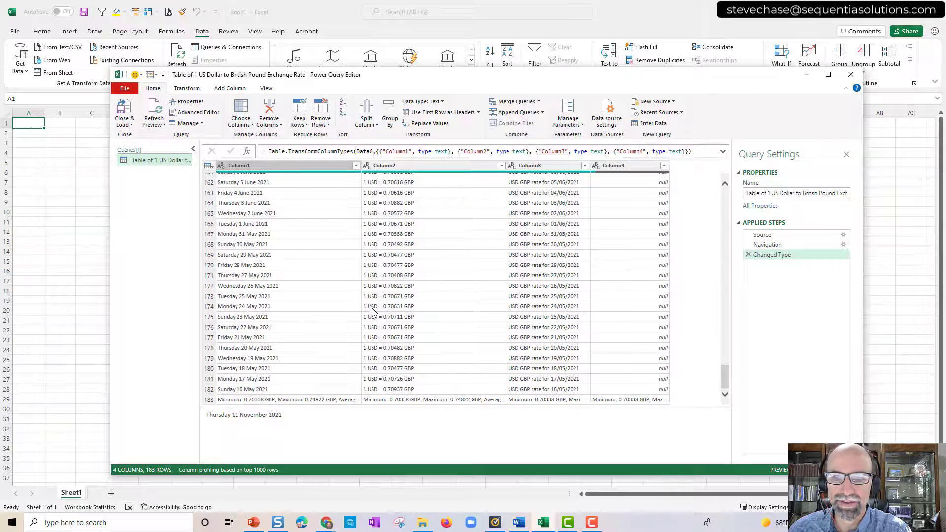
scroll(373, 311, up, 20)
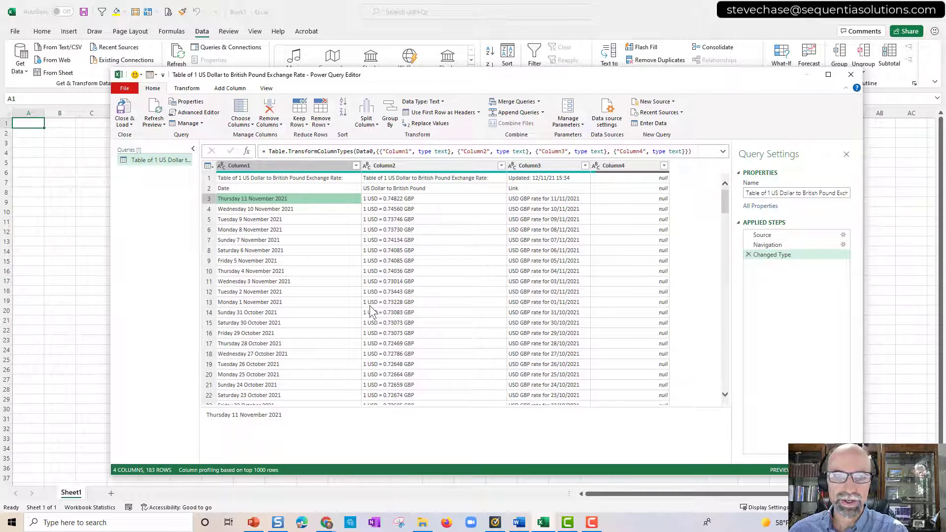
click(323, 179)
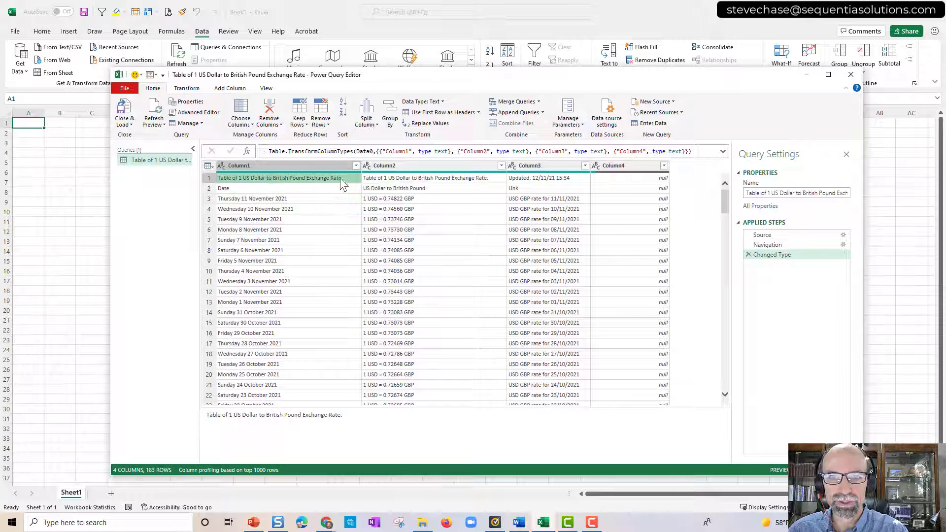
click(572, 179)
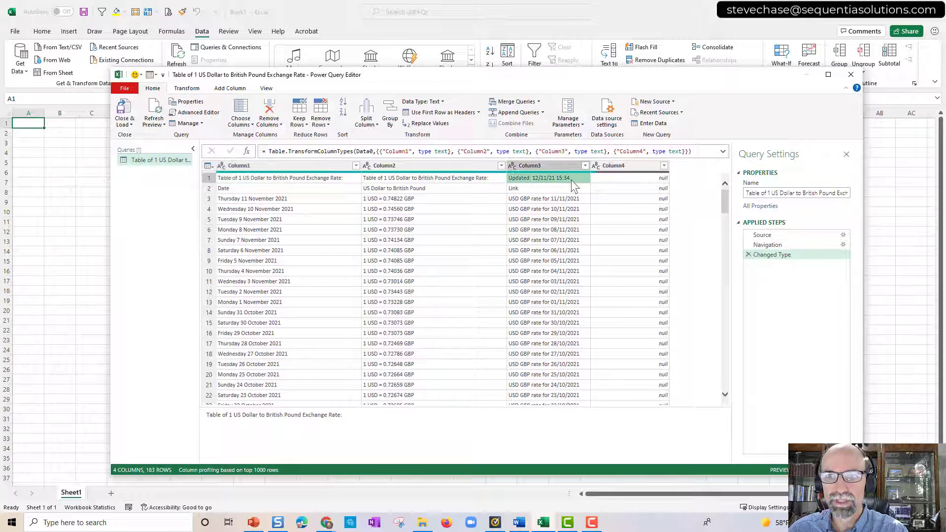
click(294, 181)
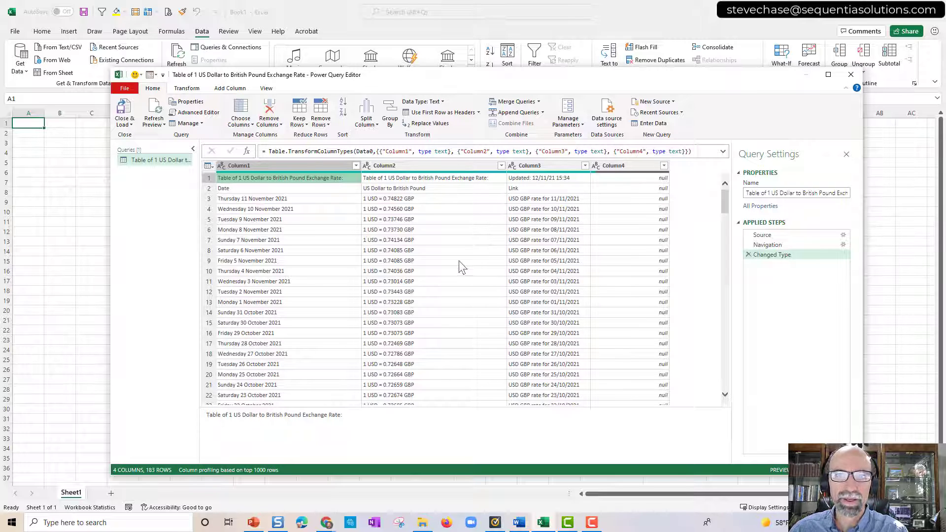
Remove the top 1 row and confirm the new first row holds Date, US Dollar to British Pound and Link labels.
click(328, 125)
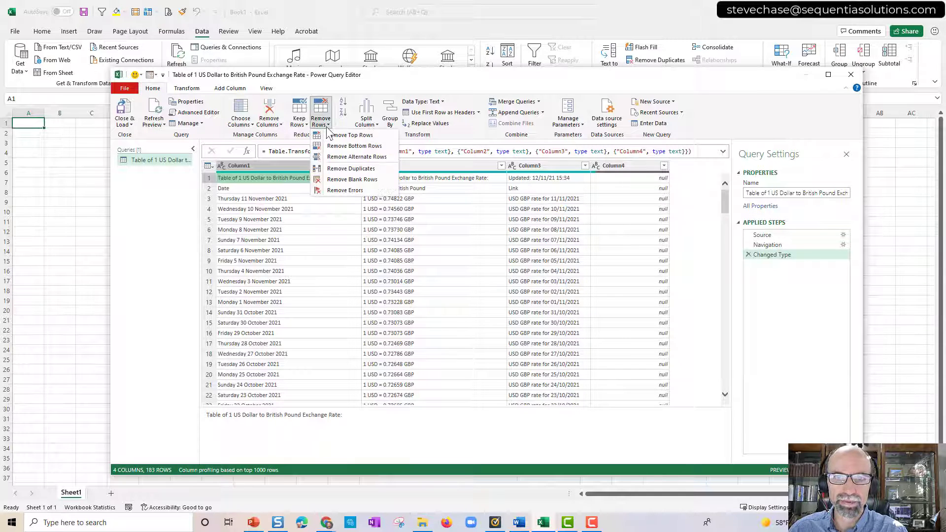
click(389, 135)
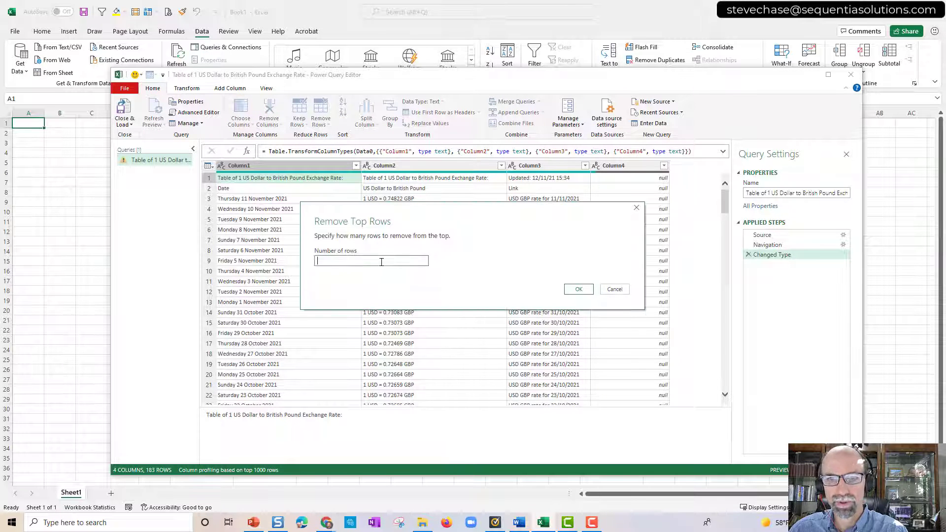
text(1)
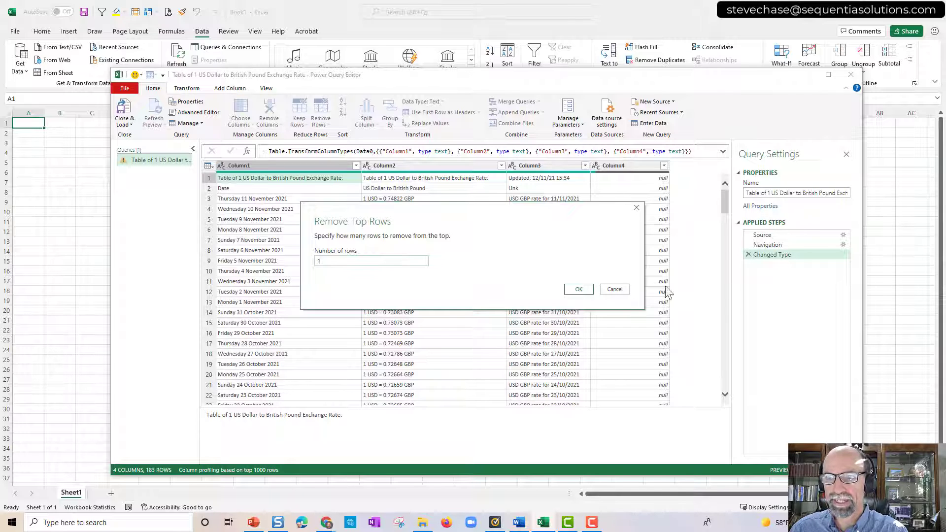
click(586, 294)
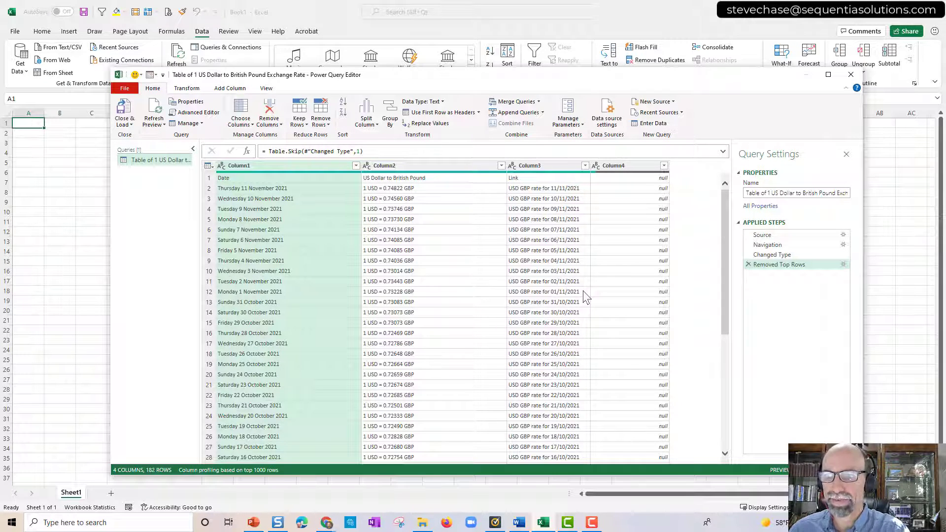
click(269, 180)
click(397, 179)
click(540, 183)
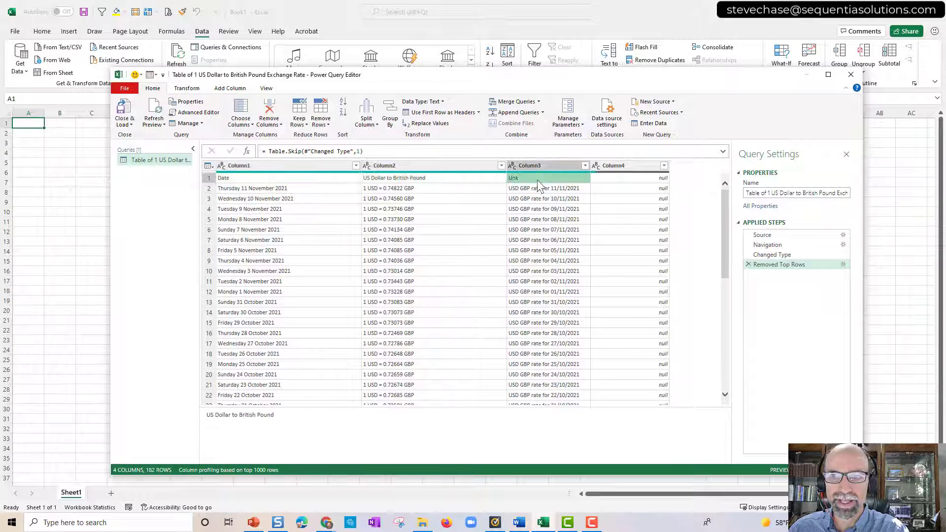
click(449, 179)
click(316, 180)
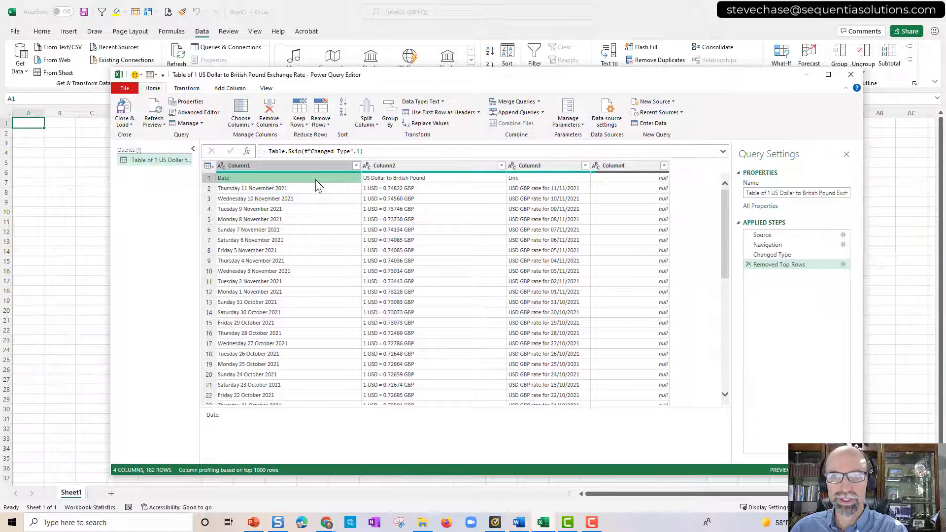
Promote the first row to headers and review each column's statistics, finding Column4 nearly empty.
click(442, 116)
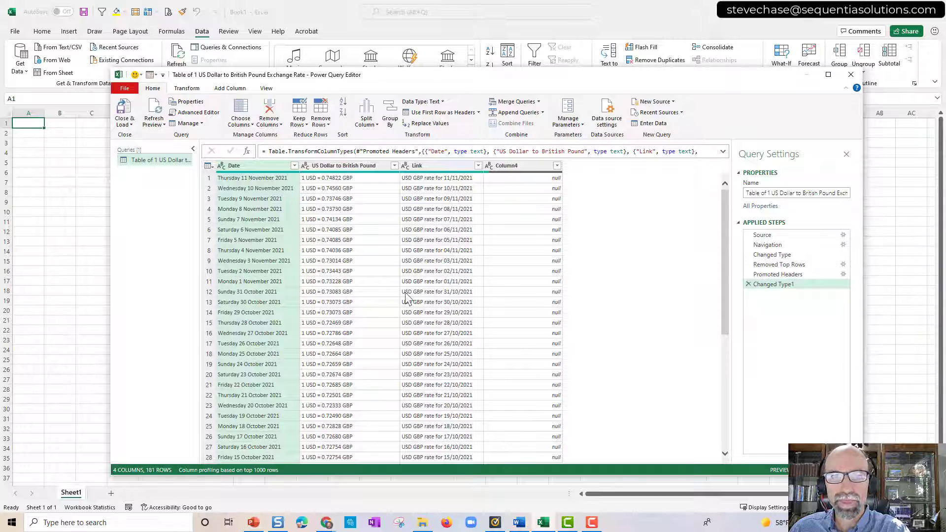
click(237, 168)
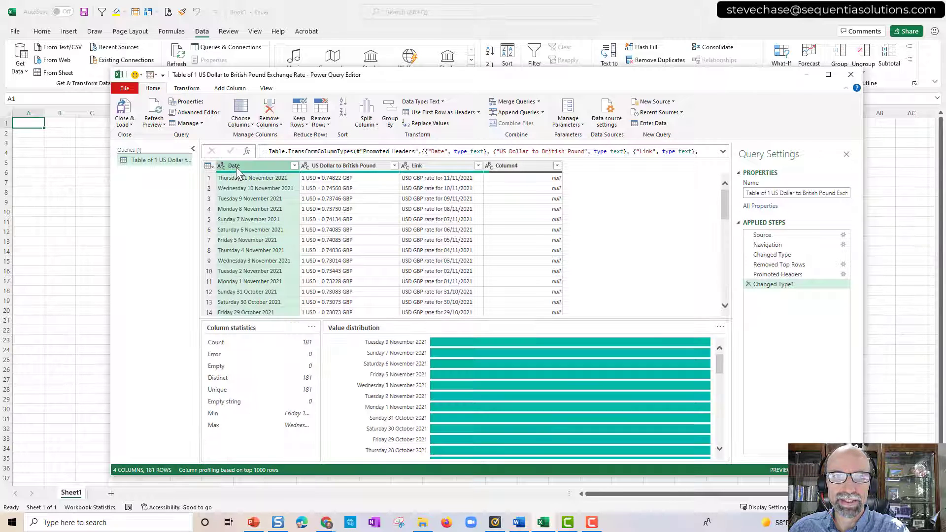
click(316, 172)
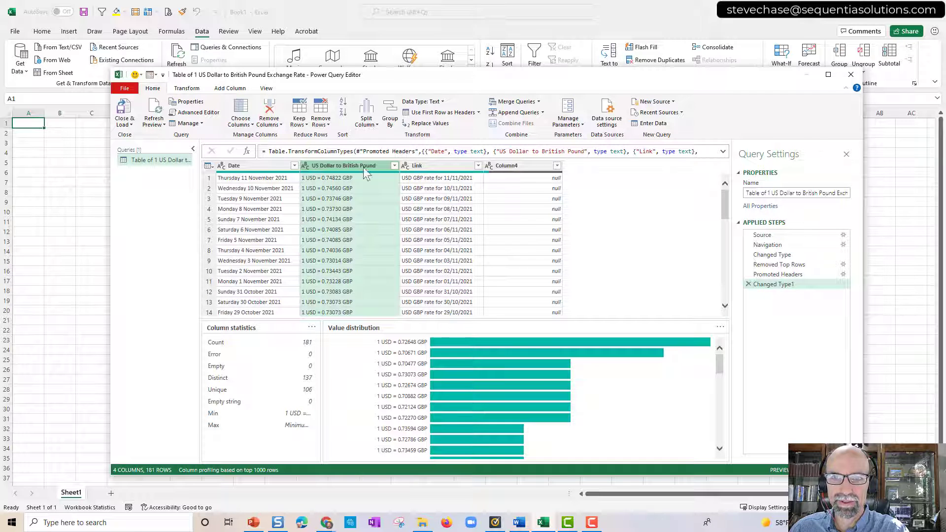
click(414, 168)
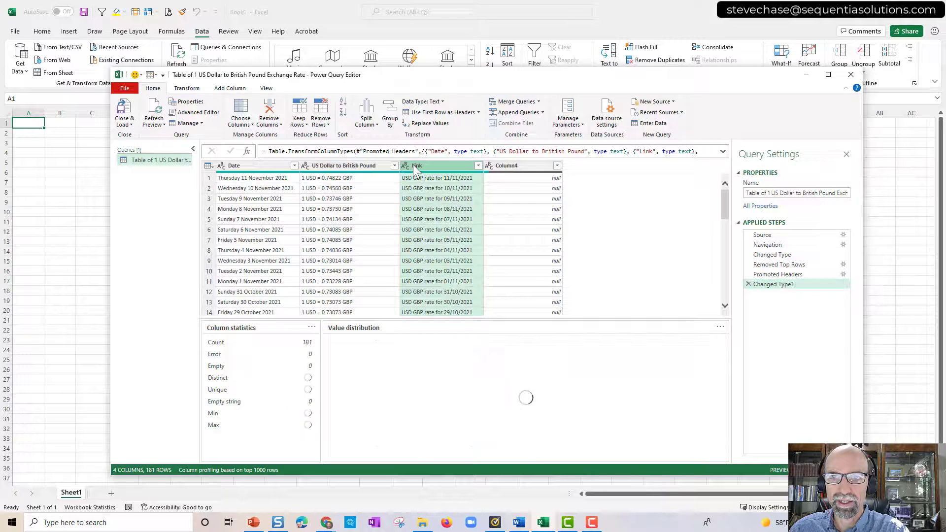
click(533, 170)
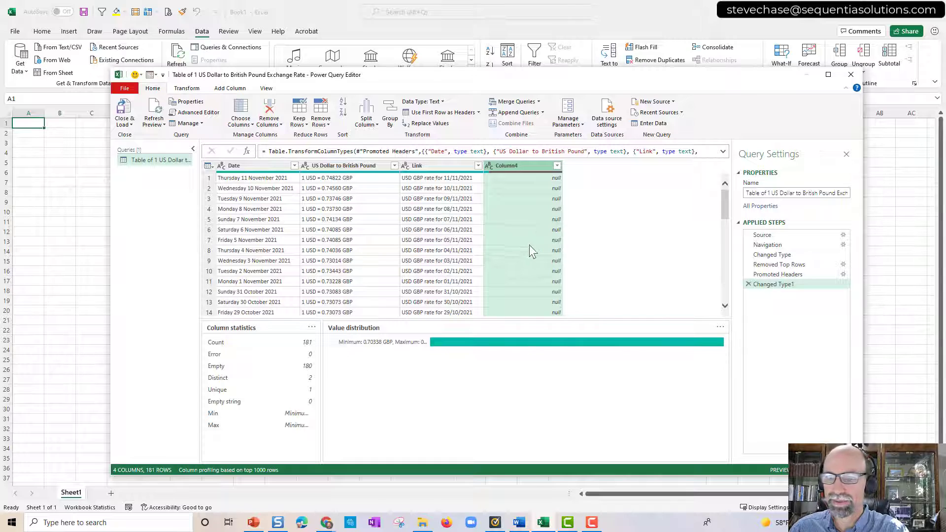
scroll(508, 245, down, 10)
scroll(509, 249, up, 10)
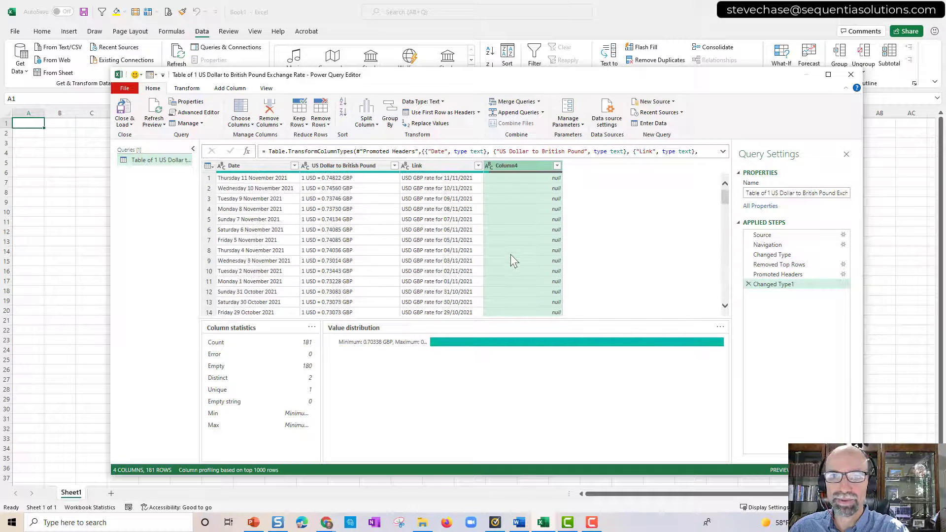
Use Choose Columns to drop Column4, keeping Date, US Dollar to British Pound and Link.
click(209, 168)
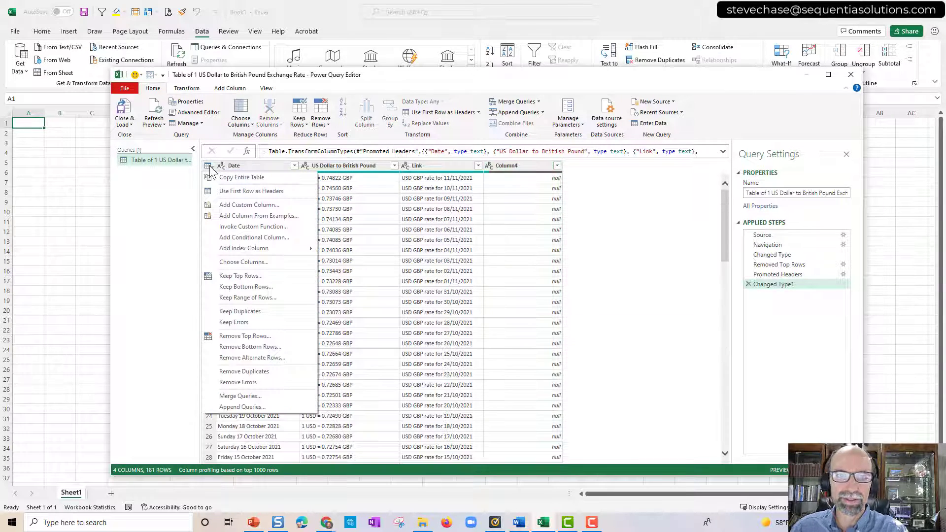
click(249, 262)
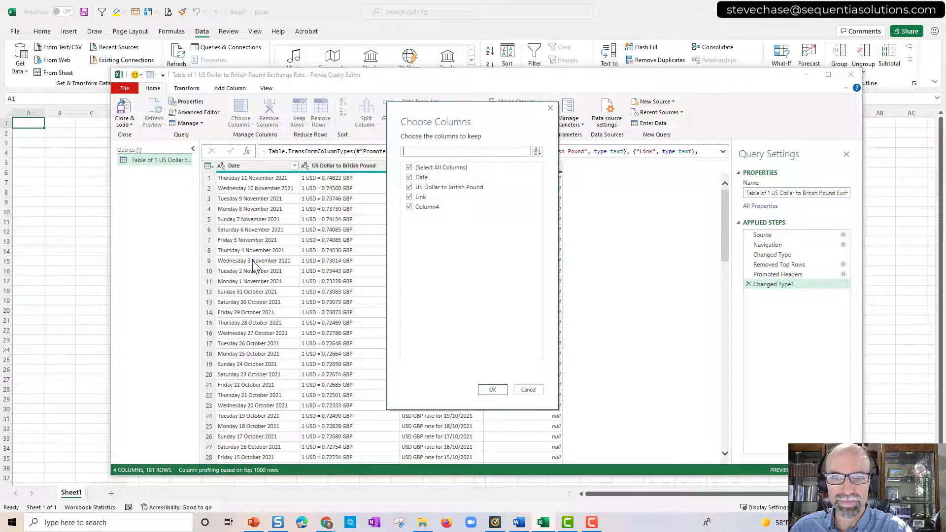
click(410, 209)
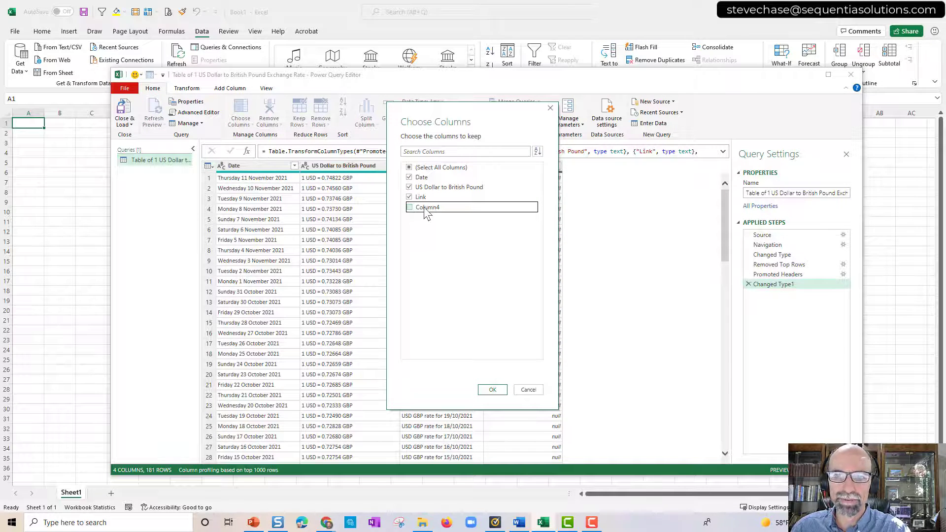
click(492, 391)
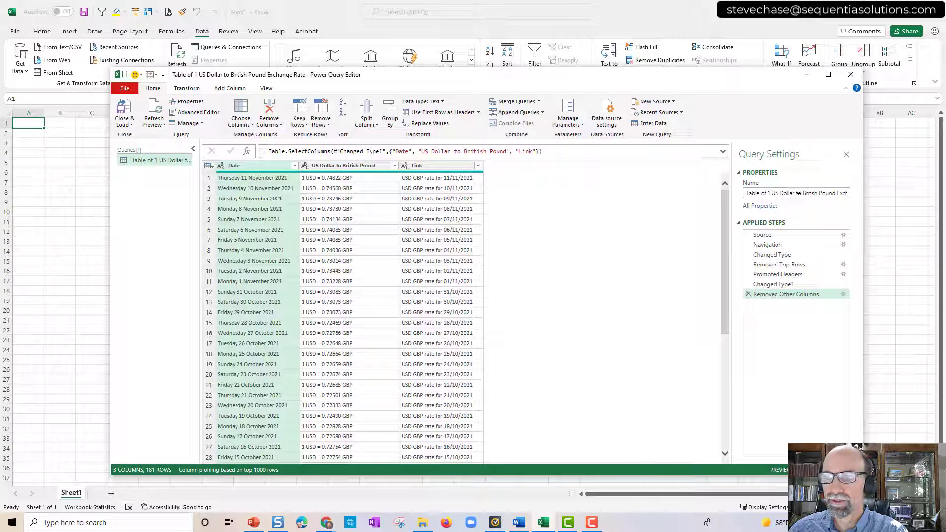
Close & Load the query into a 181-row worksheet table and check its rates and the Queries & Connections pane.
click(123, 108)
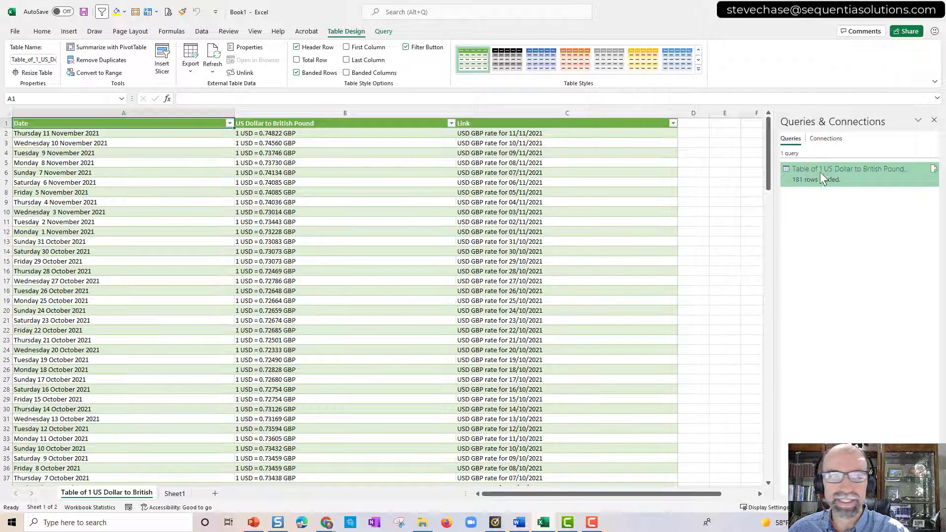
click(266, 204)
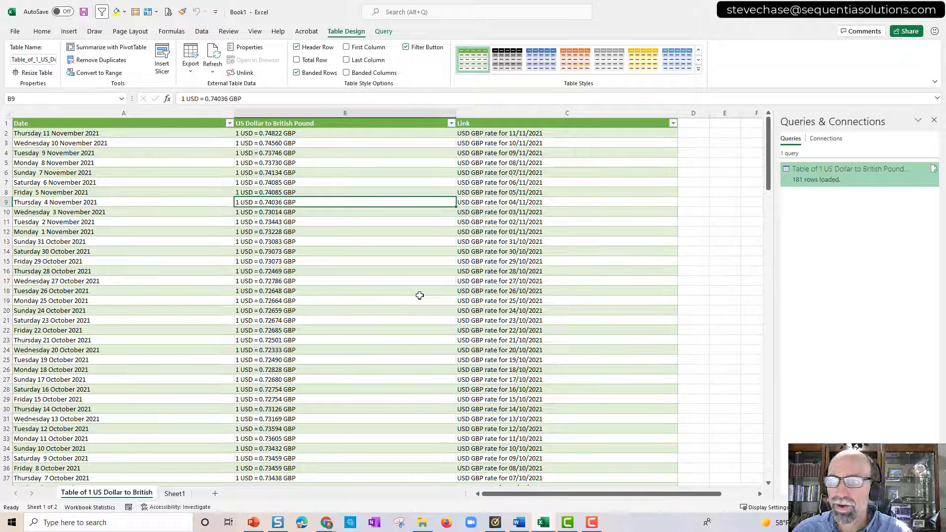
mouse_move(832, 177)
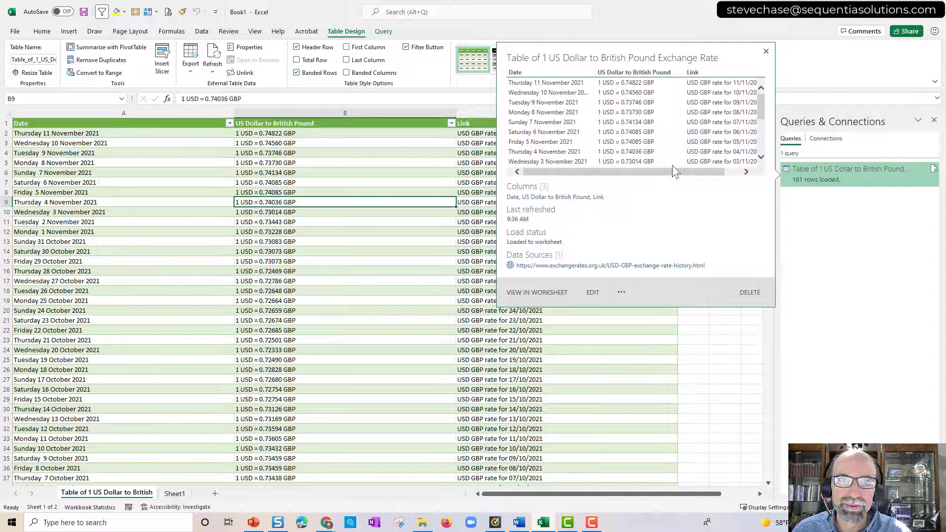
click(202, 31)
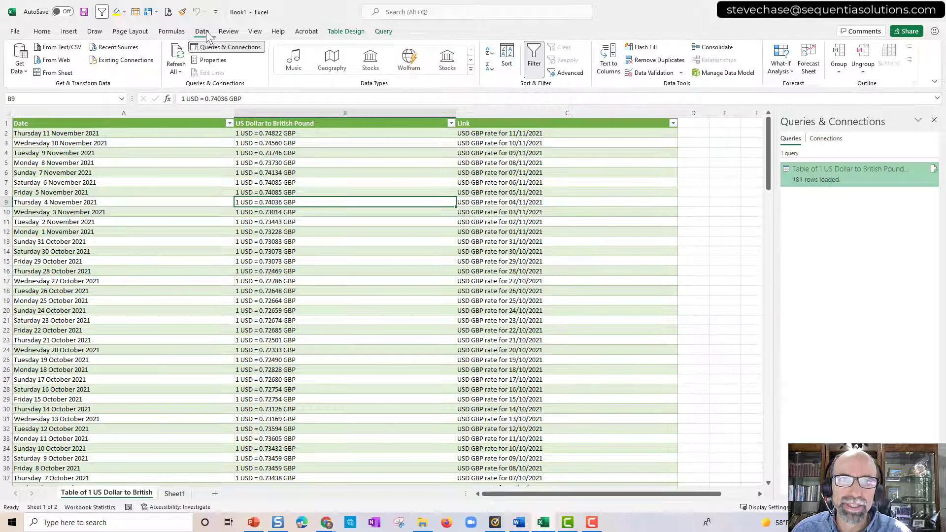
click(227, 47)
Reopen the exchange-rate query in Power Query and bring up the Removed Other Columns step's settings.
click(226, 47)
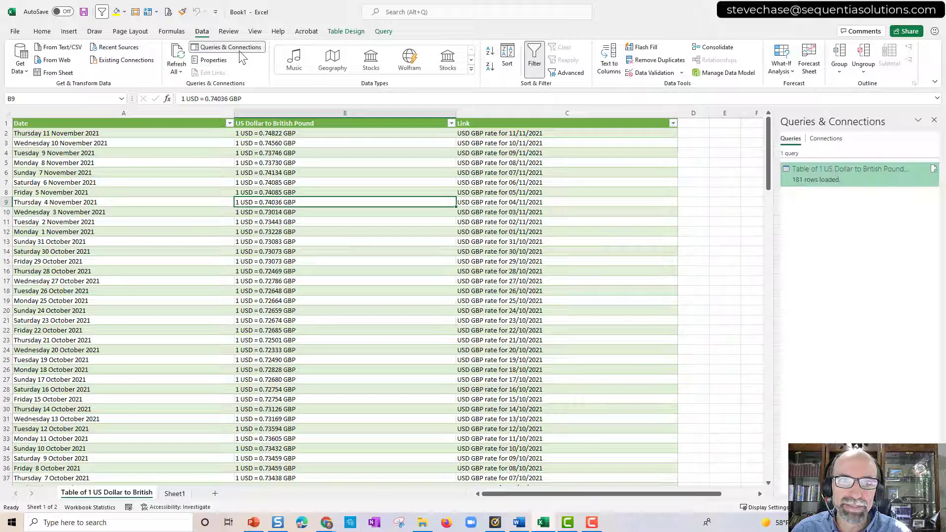
double_click(824, 179)
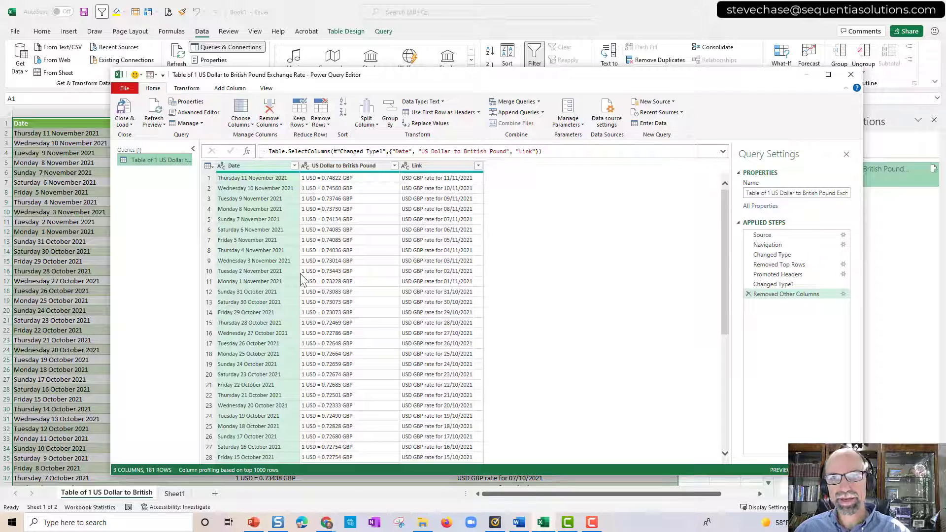
click(423, 167)
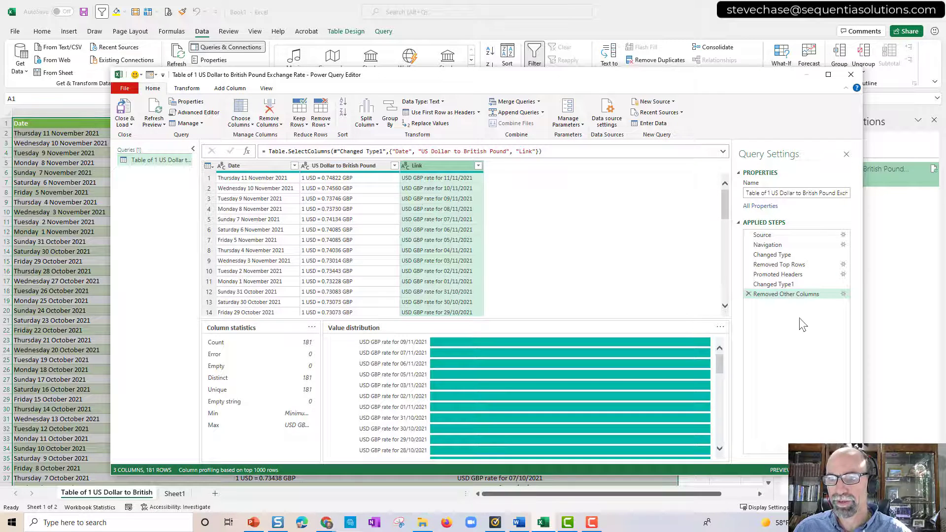
click(843, 295)
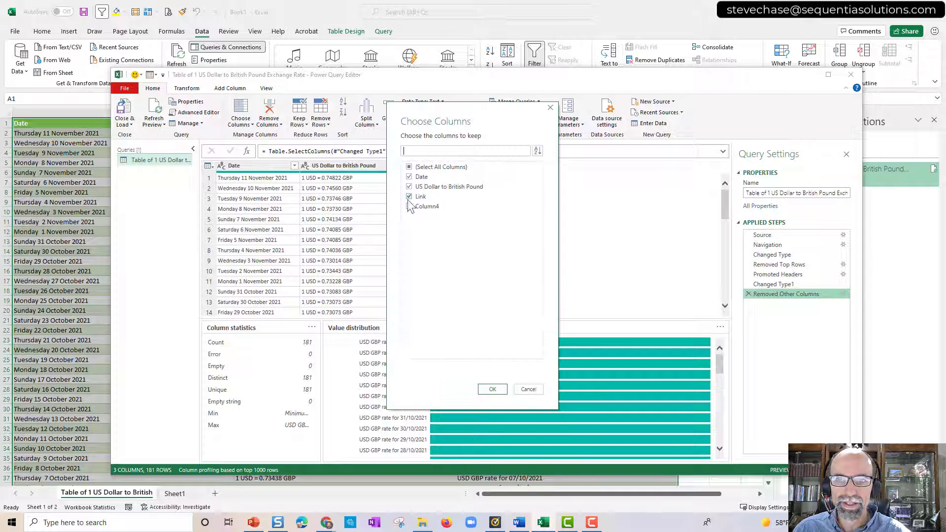
Drop the Link column in the Removed Other Columns step and set the Date column's type to Date.
click(409, 197)
click(493, 390)
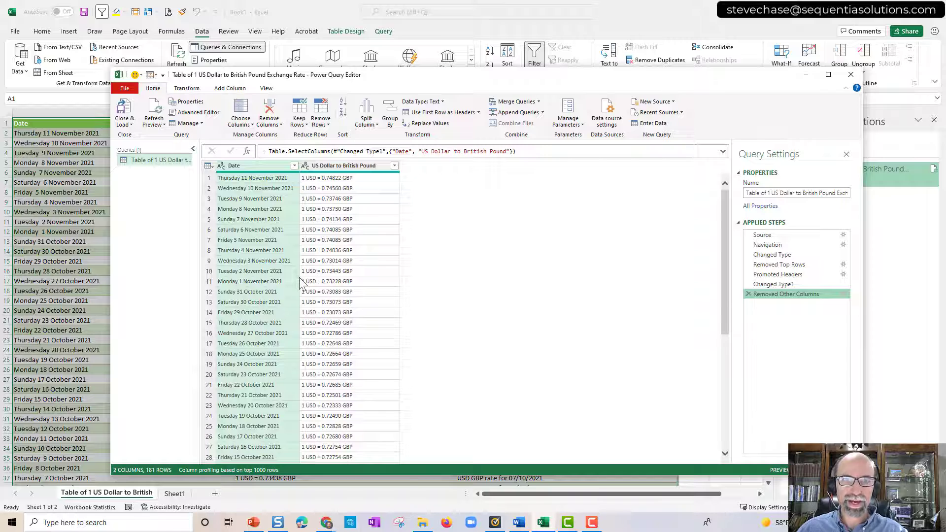
click(241, 170)
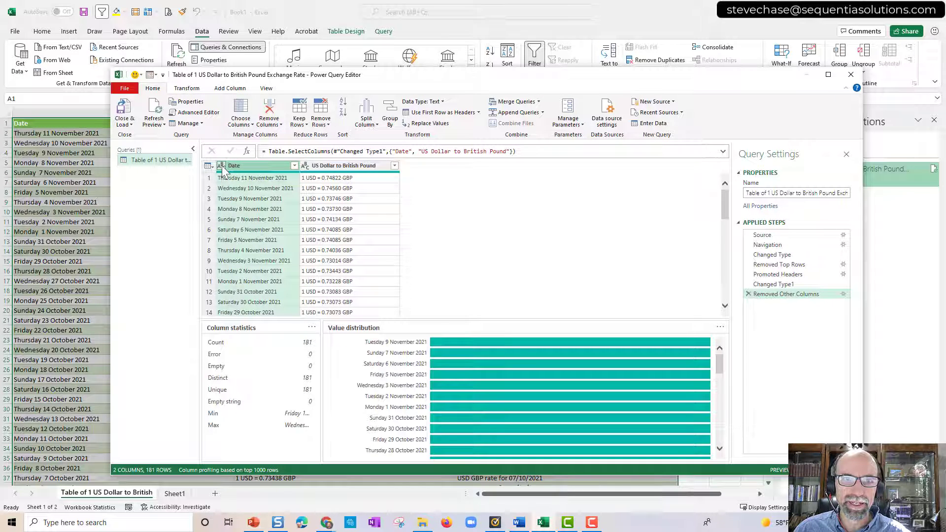
click(220, 166)
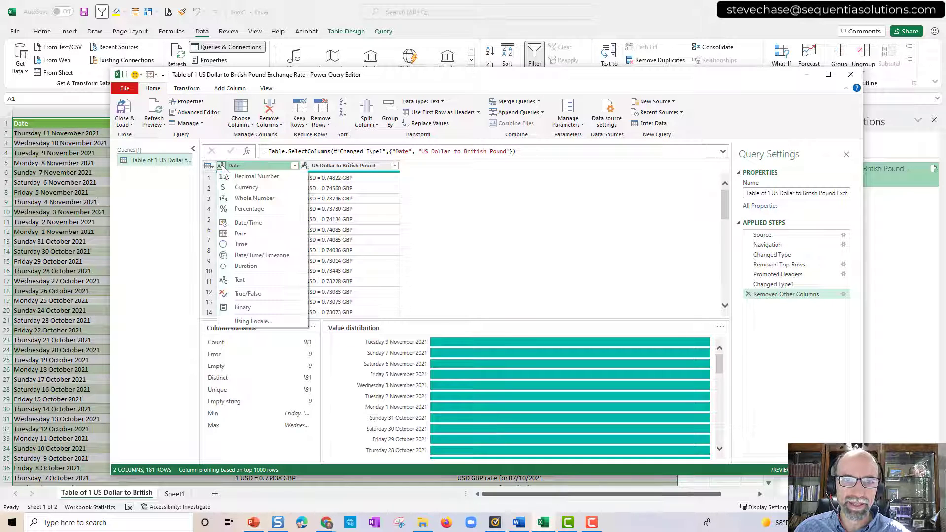
click(258, 235)
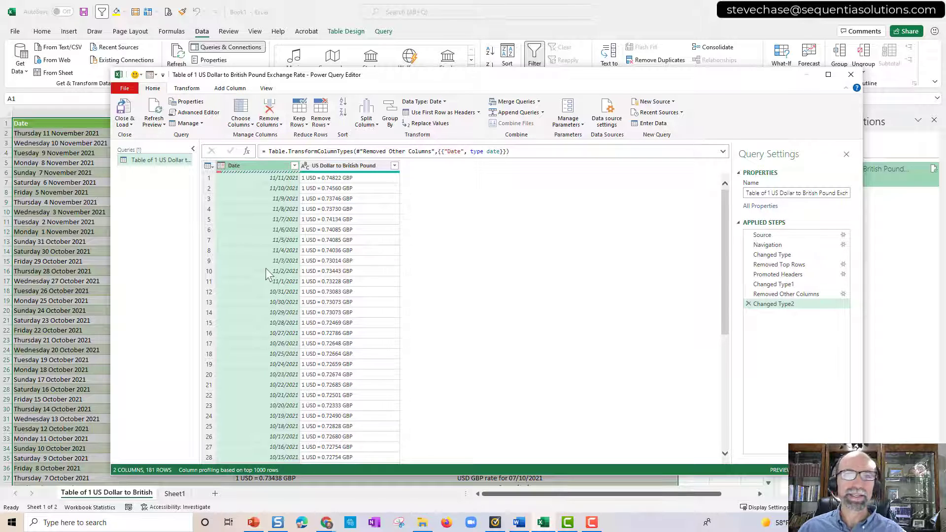
Select the US Dollar to British Pound column and start Add Column > Column From Examples.
click(334, 229)
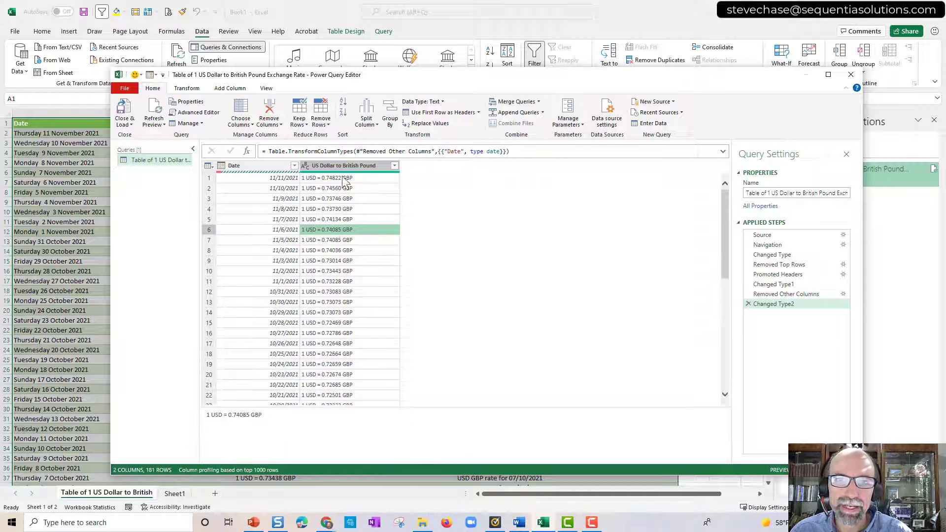
click(342, 167)
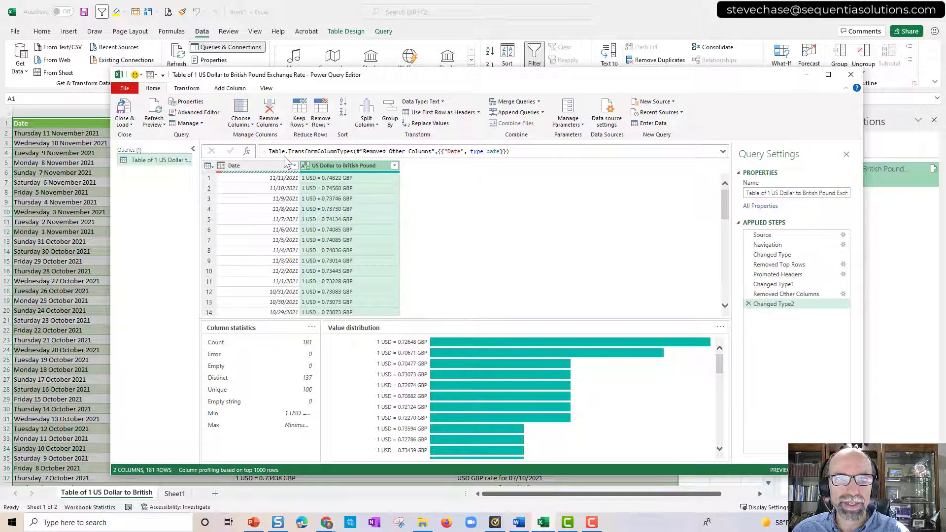
click(237, 92)
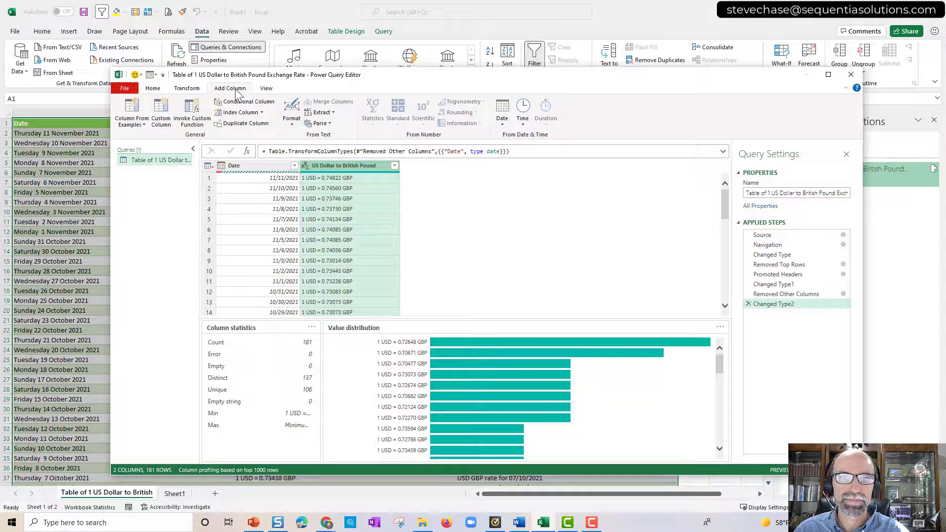
click(132, 107)
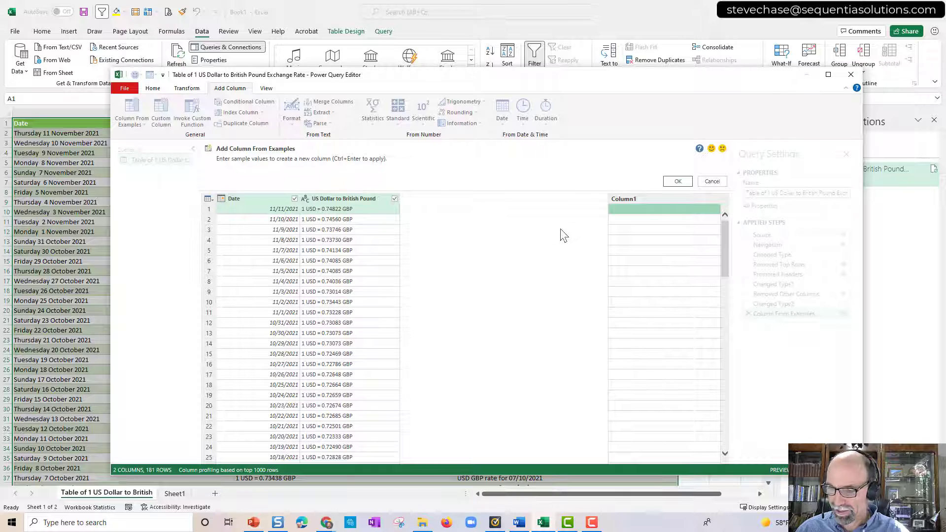
Extract the rate numbers into a new column from the typed example 0.74822.
text(0)
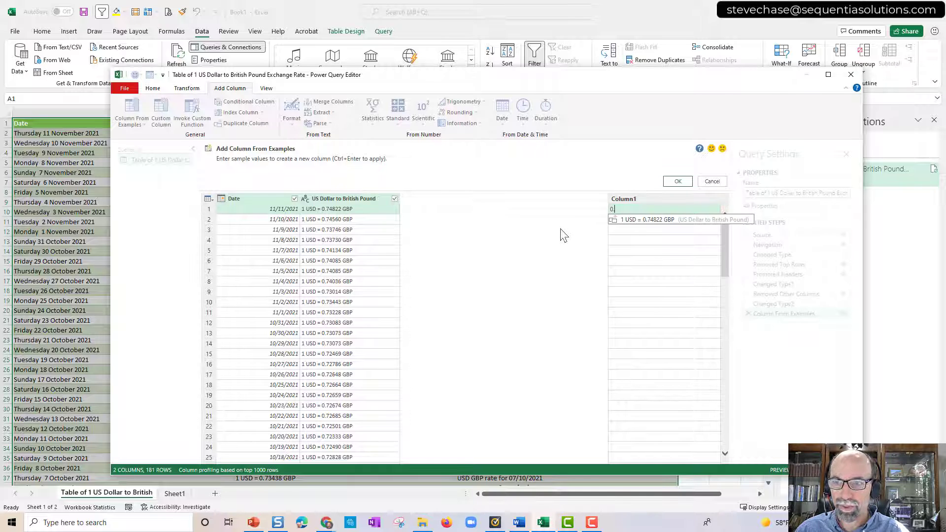
text(.7)
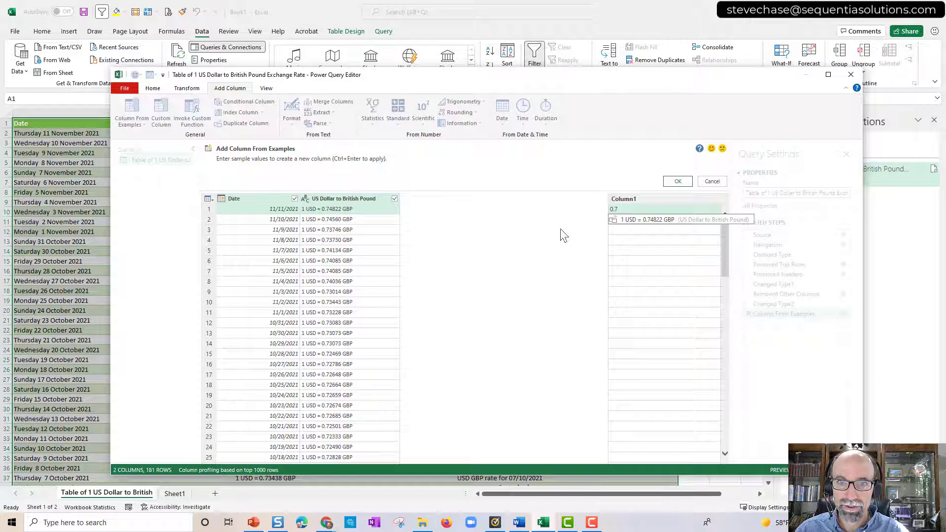
text(4822)
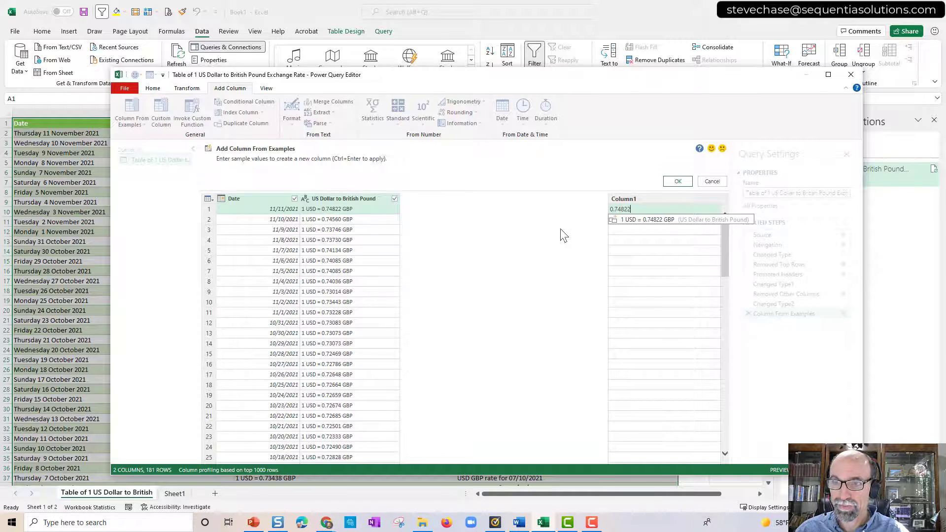
key(Return)
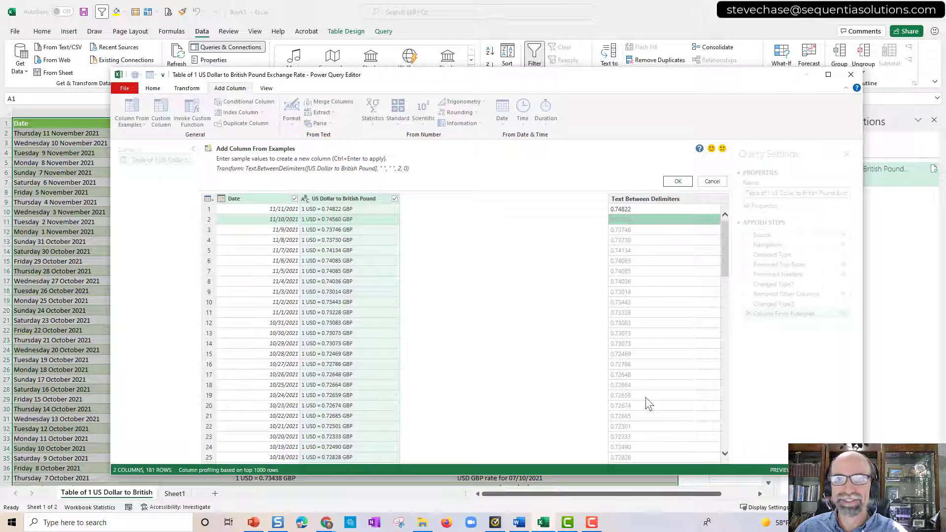
click(678, 182)
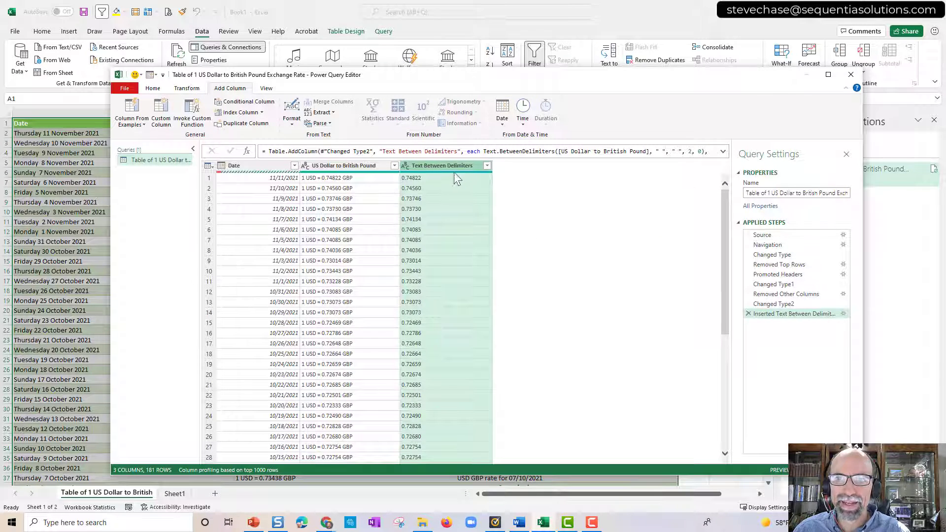
Rename the extracted rate column to Pounds.
double_click(448, 166)
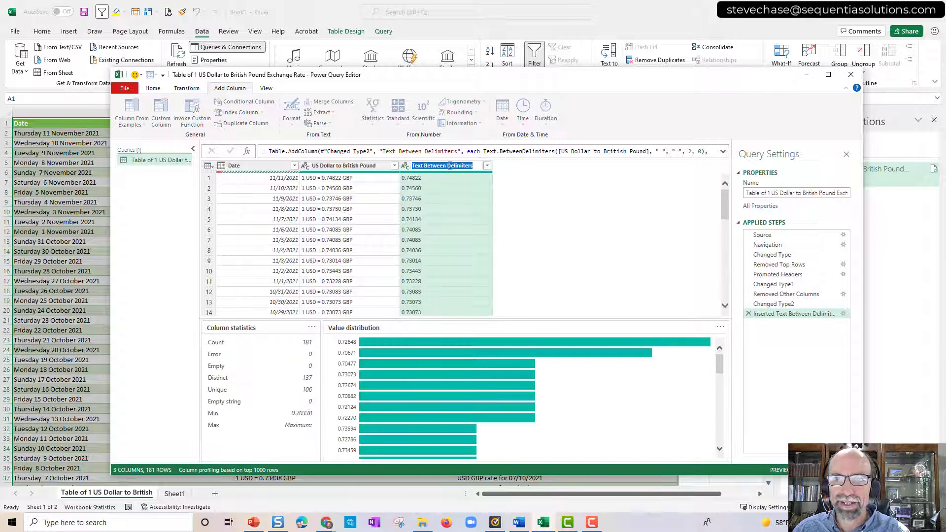
right_click(450, 167)
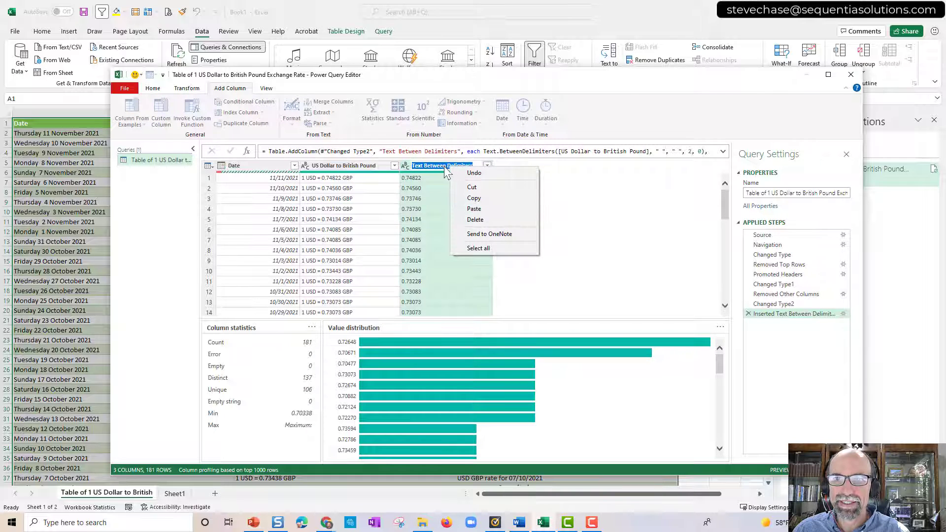
click(446, 165)
drag(470, 165, 405, 166)
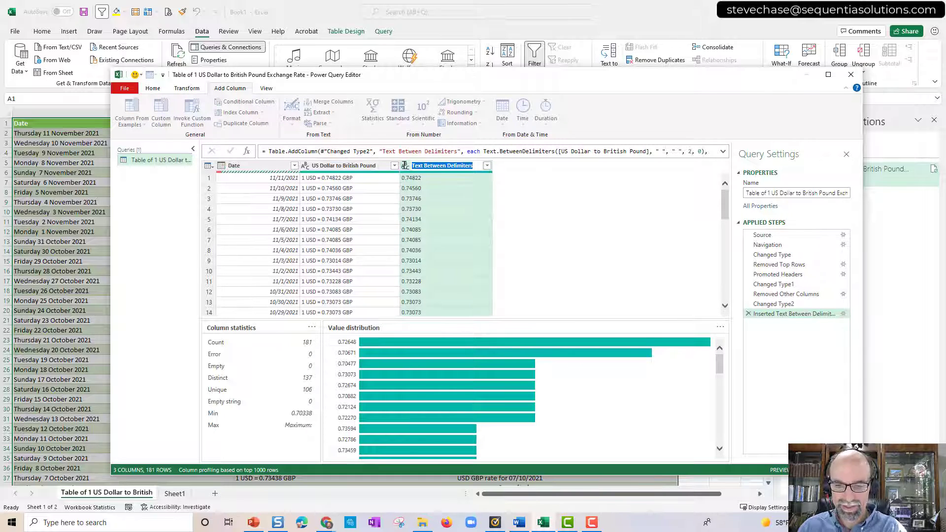
text(Pounds)
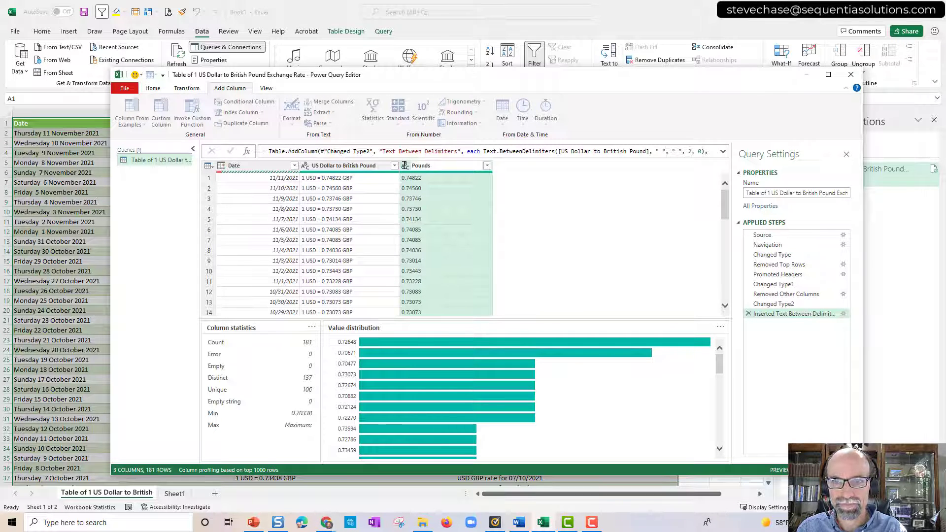
key(Return)
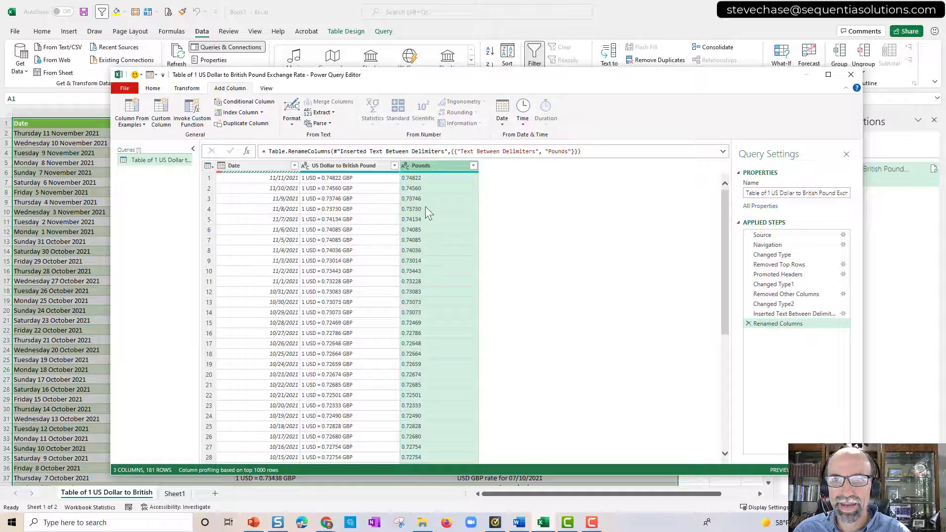
Set the Pounds column's data type to Decimal Number.
click(407, 166)
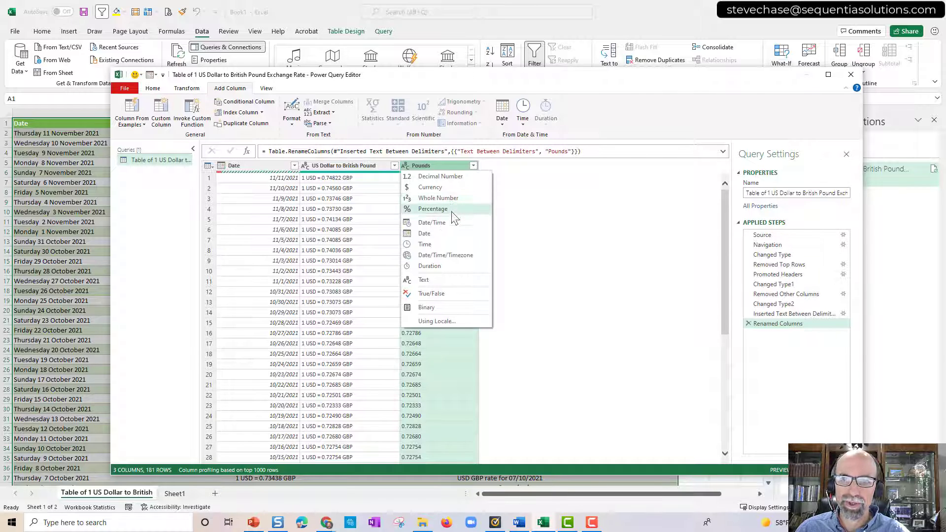
click(452, 179)
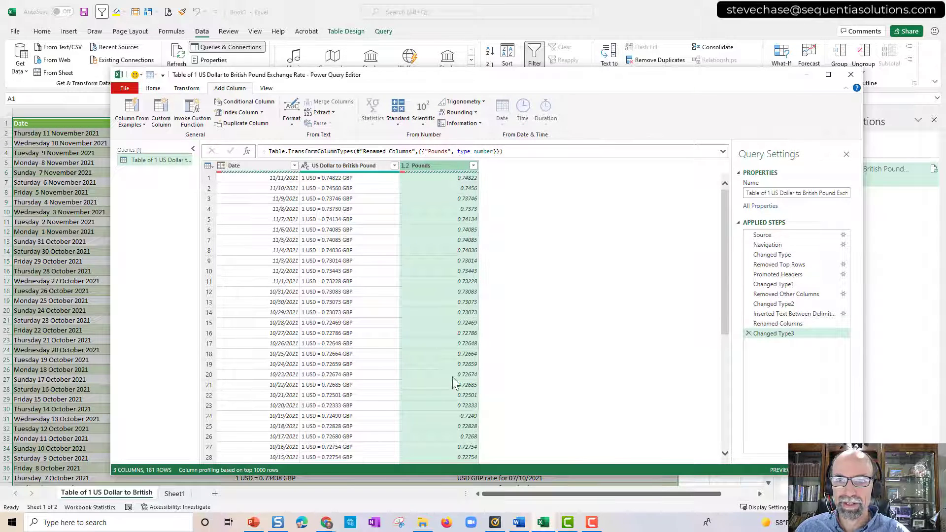
click(332, 169)
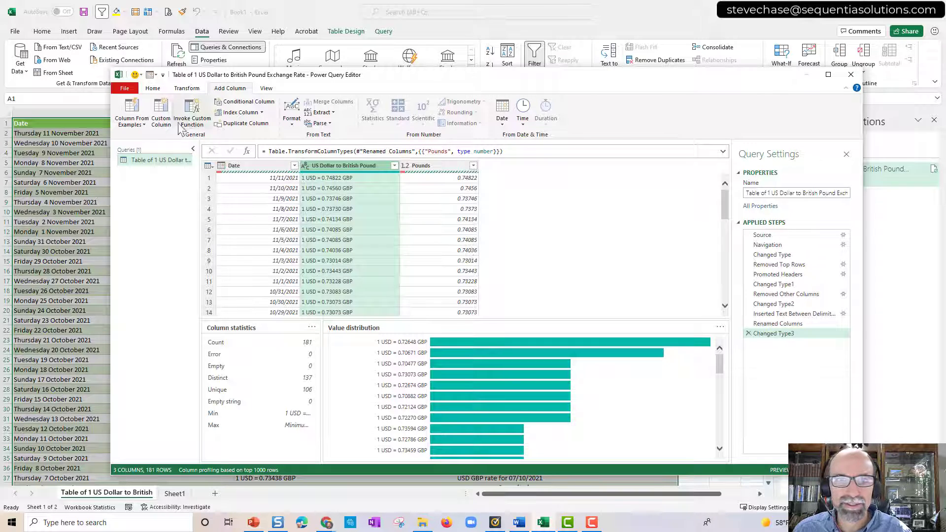
Close & Load the query to the worksheet table, giving 181 rows and 1 error.
click(157, 89)
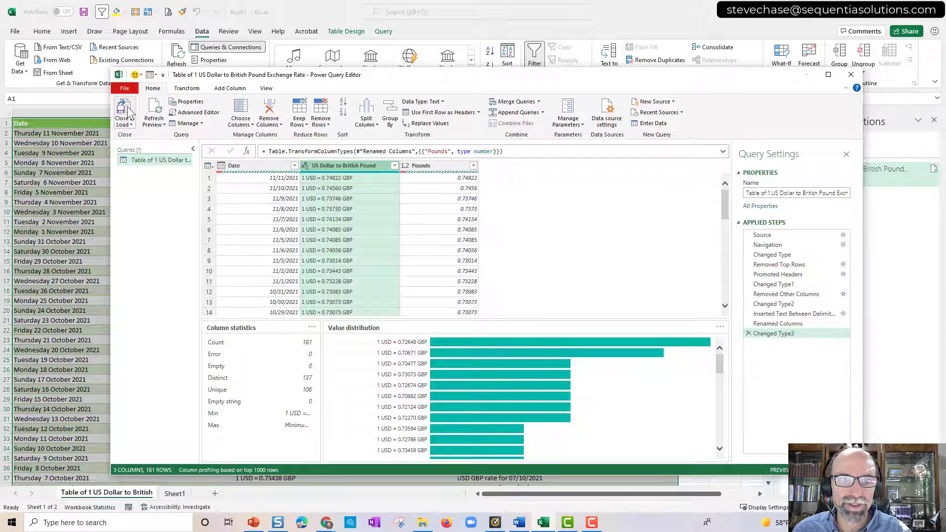
click(127, 109)
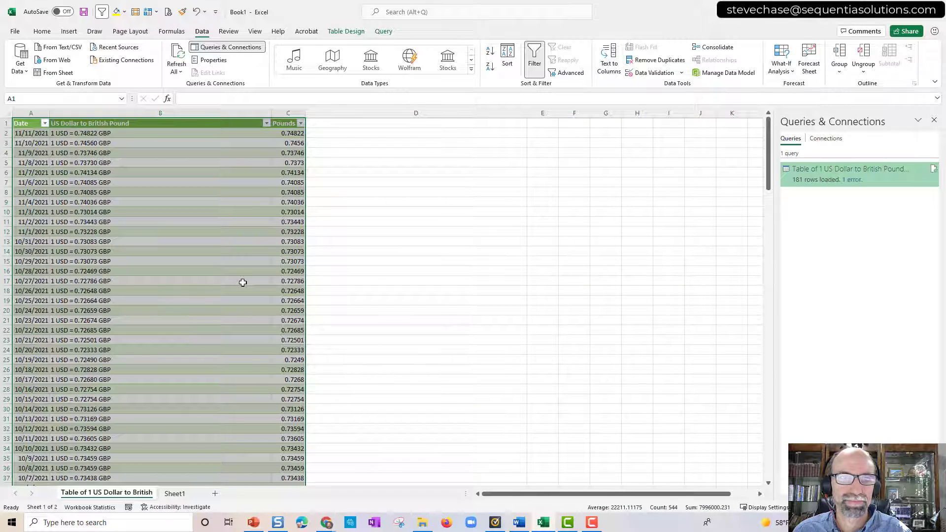
click(243, 283)
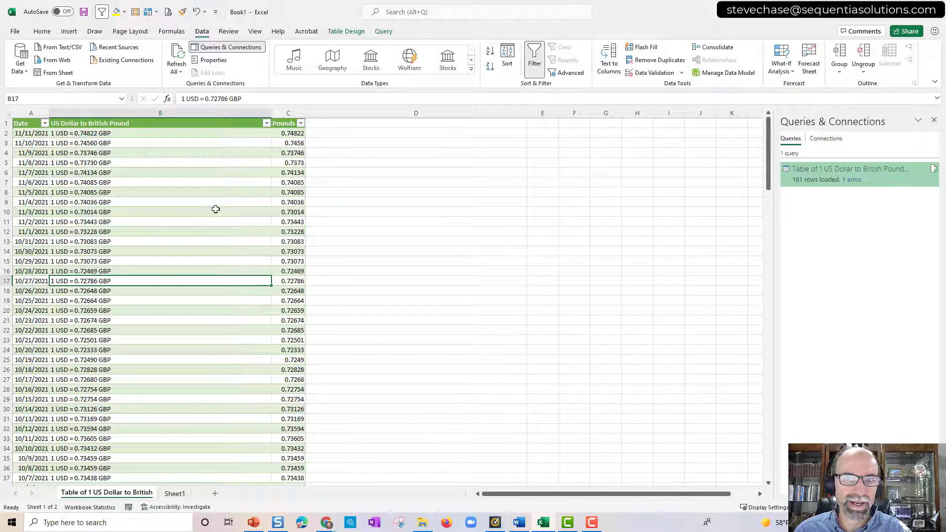
click(34, 219)
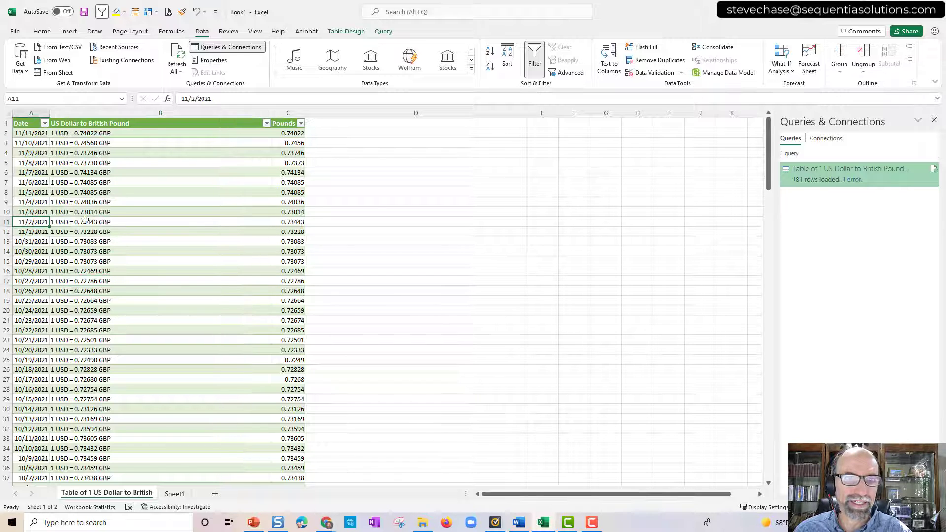
click(290, 212)
scroll(244, 268, down, 3)
scroll(242, 274, up, 1)
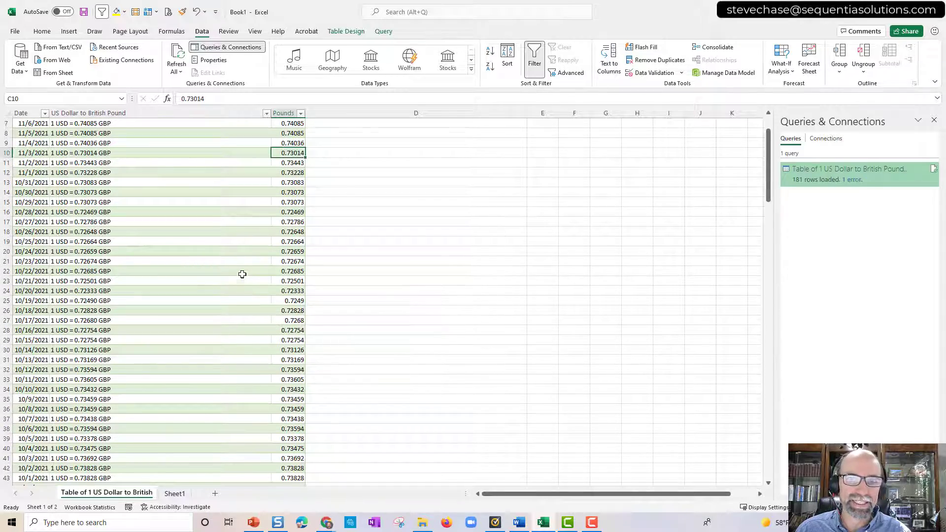
scroll(242, 274, down, 20)
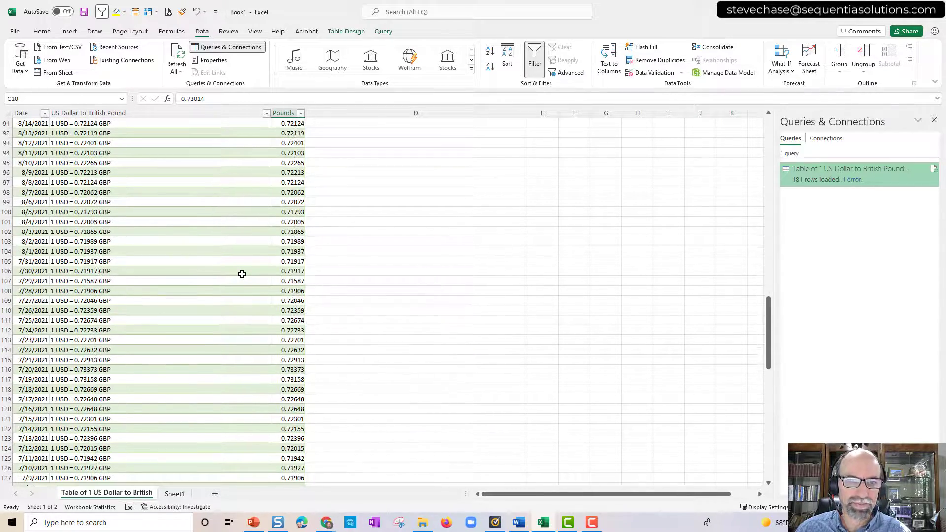
scroll(242, 274, down, 20)
scroll(242, 274, up, 8)
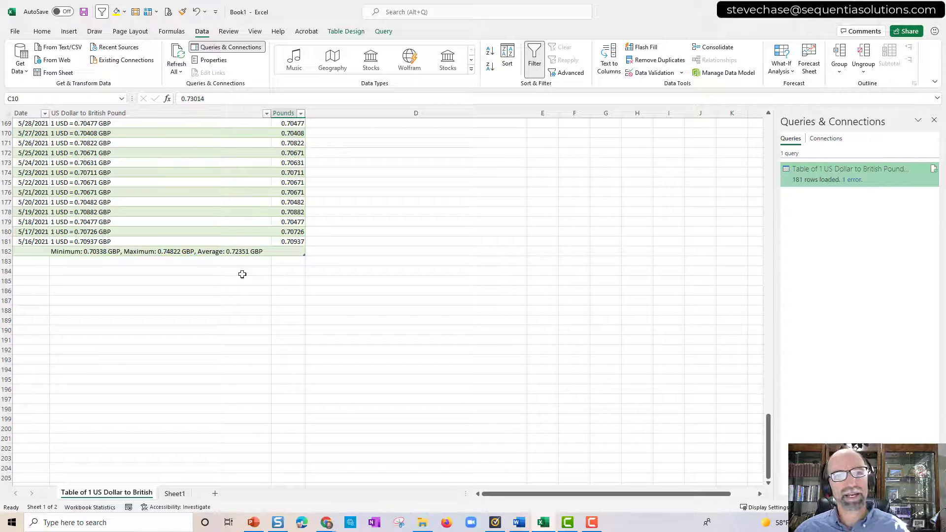
click(41, 239)
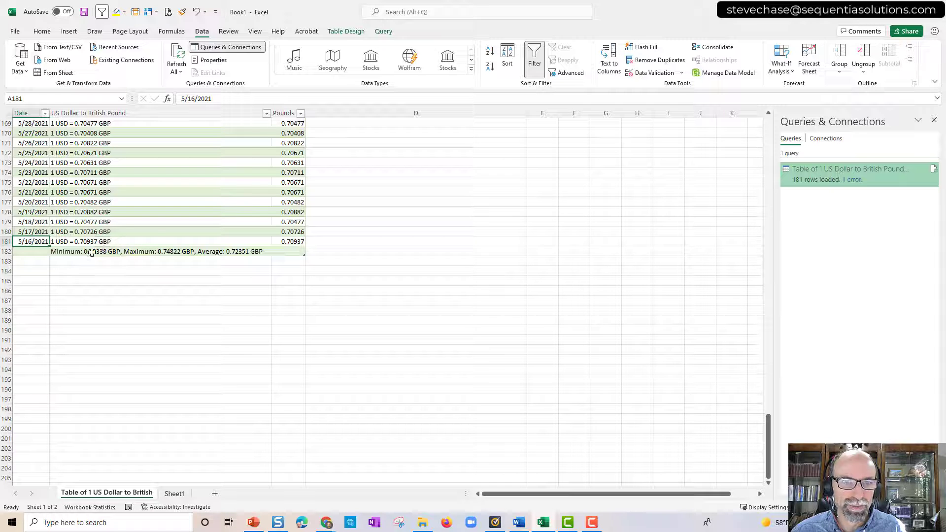
click(163, 251)
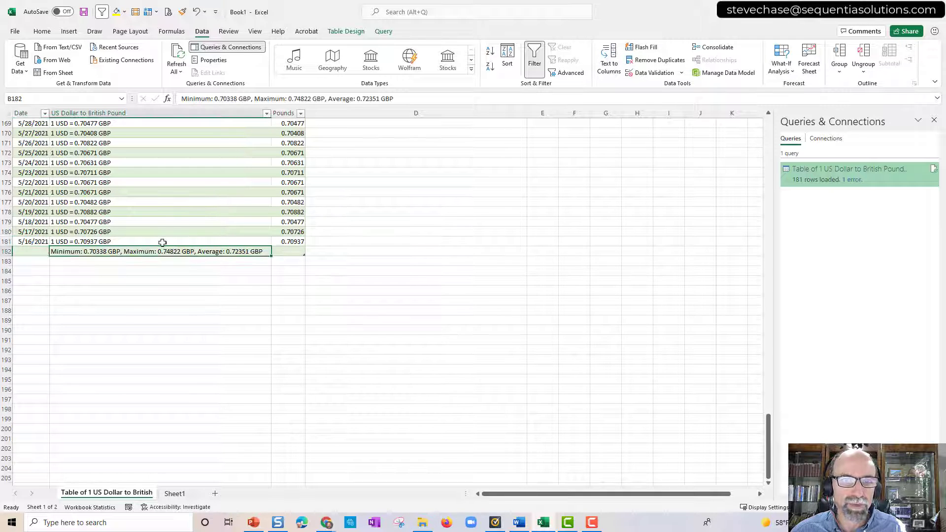
Reopen the query in Power Query and inspect the error in the final row.
double_click(818, 174)
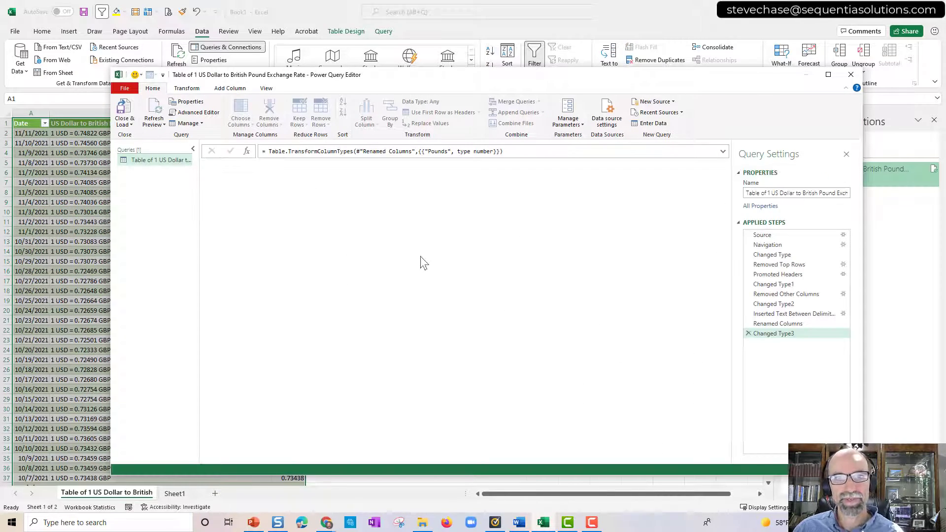
scroll(400, 273, down, 20)
scroll(406, 301, down, 20)
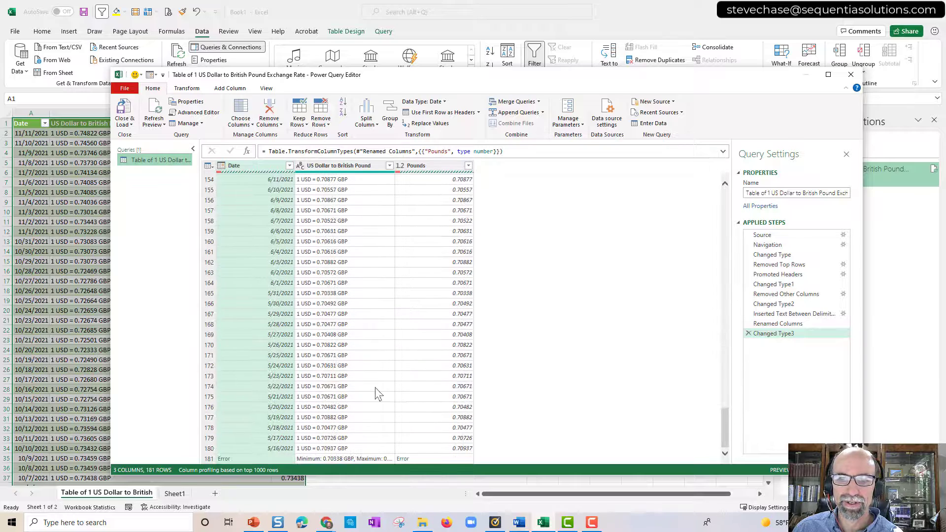
click(434, 460)
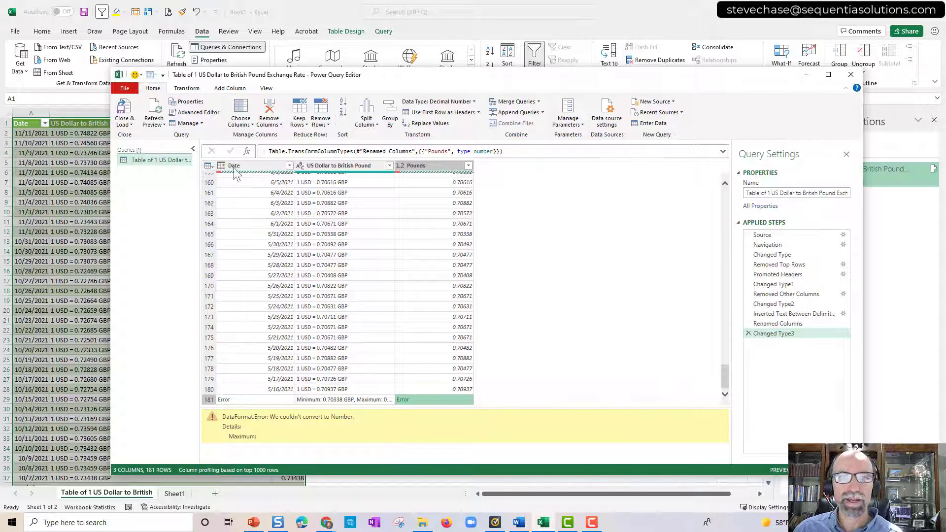
Remove the bottom 1 row to drop the error row, leaving 180 rows.
click(328, 125)
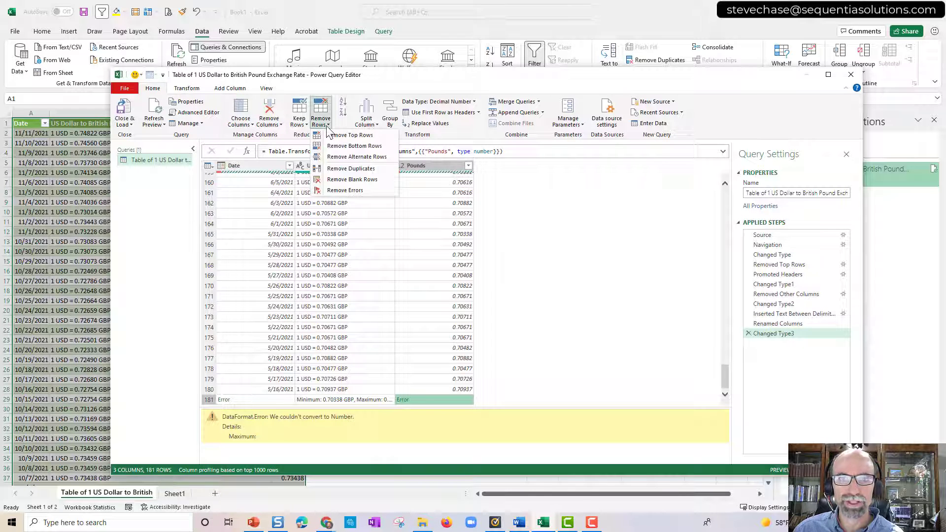
click(375, 148)
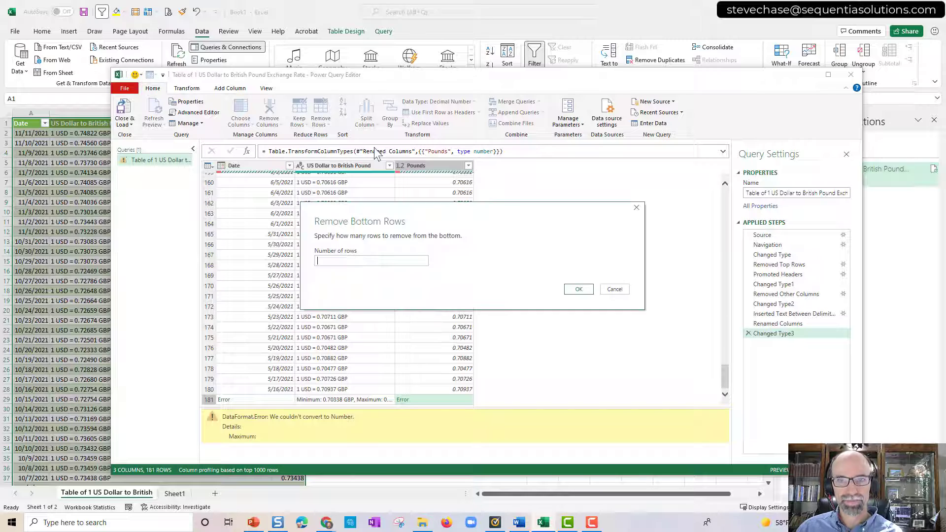
click(361, 261)
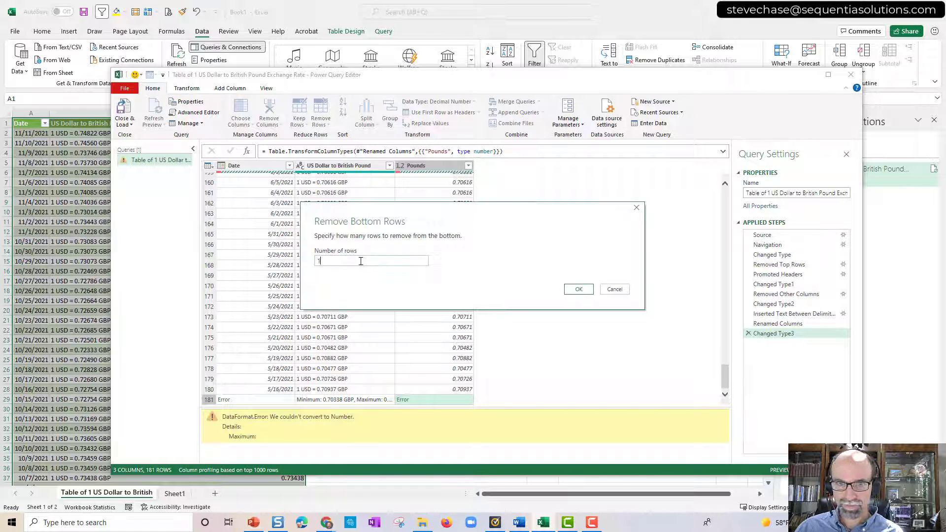
click(580, 290)
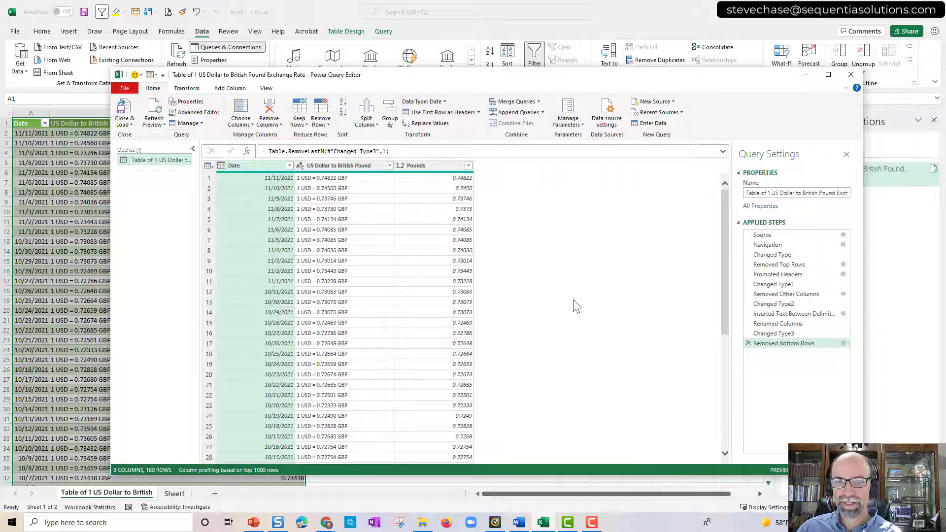
Show Pounds column statistics: 180 values, no errors, minimum 0.70338, maximum 0.74822.
click(436, 168)
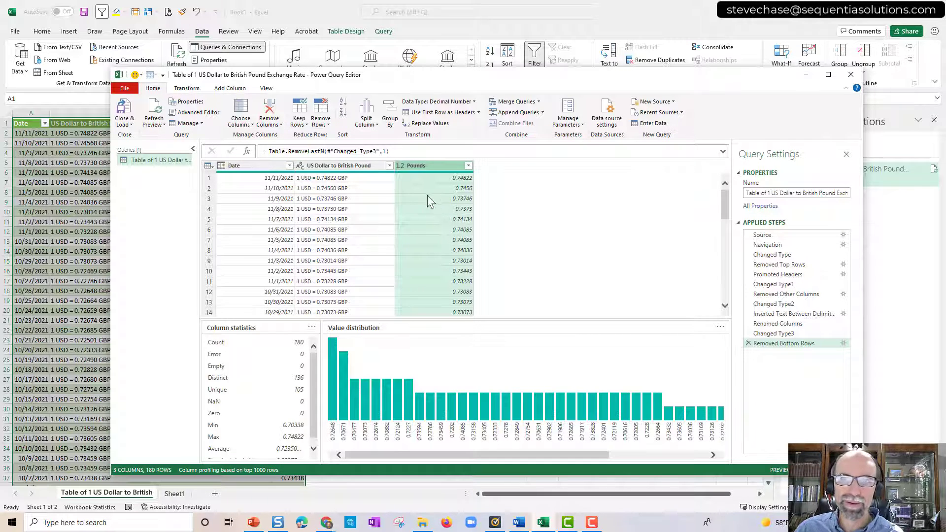
click(229, 91)
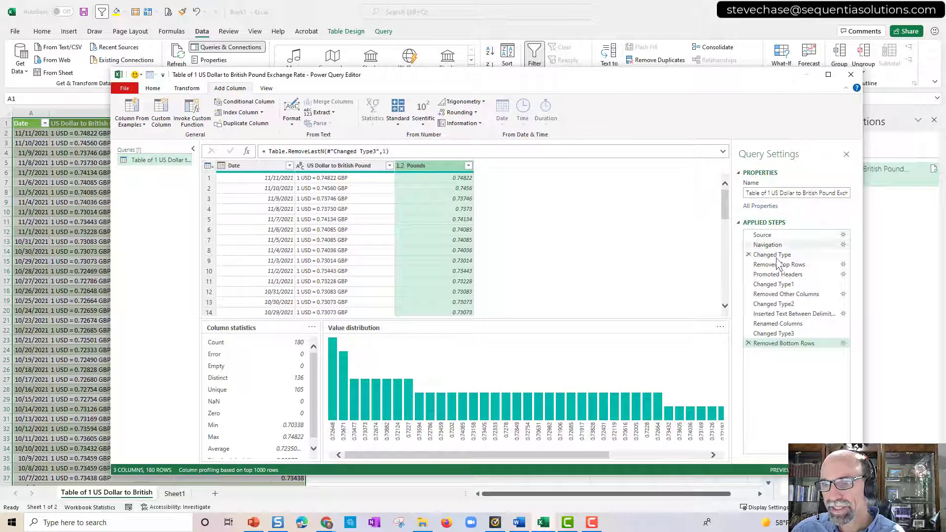
click(783, 317)
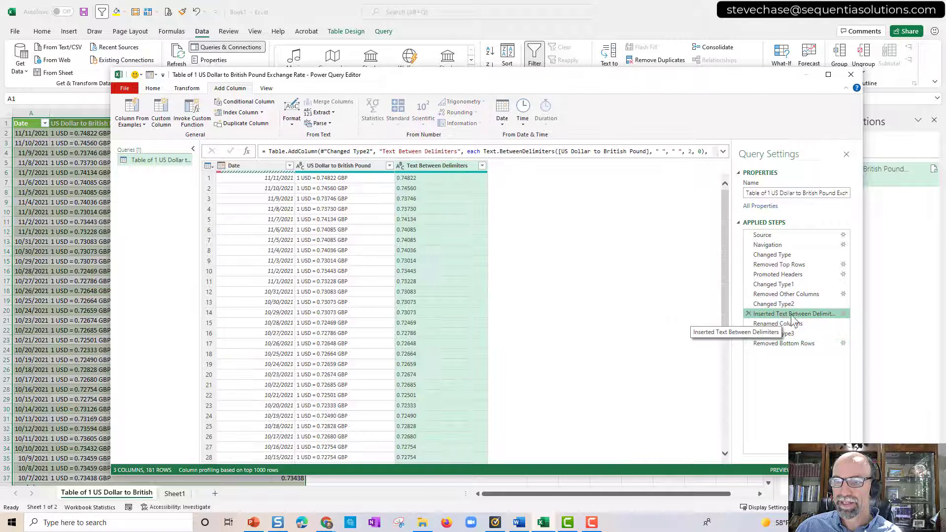
click(844, 314)
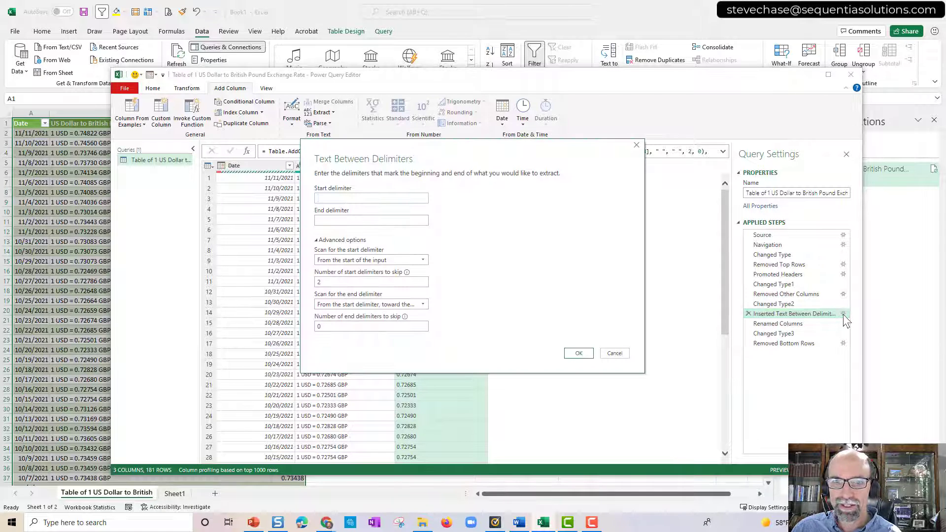
drag(460, 152, 591, 159)
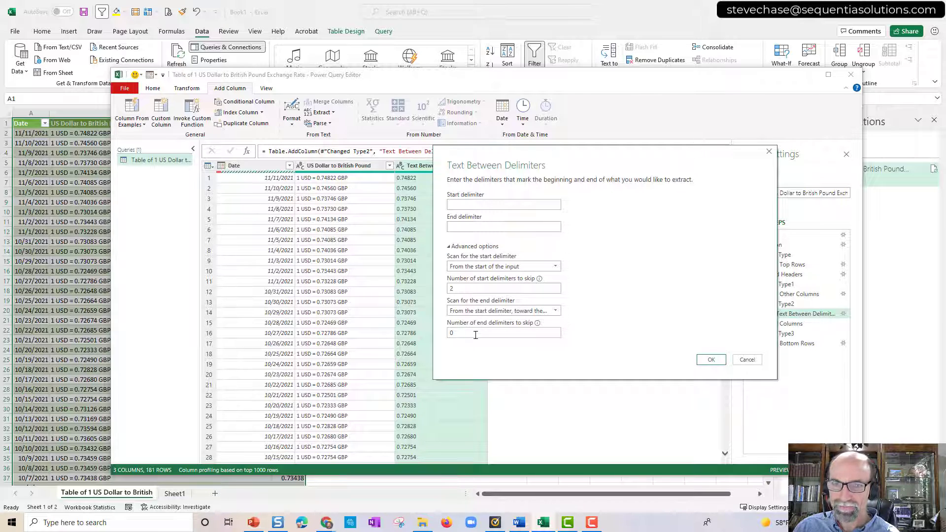
click(711, 359)
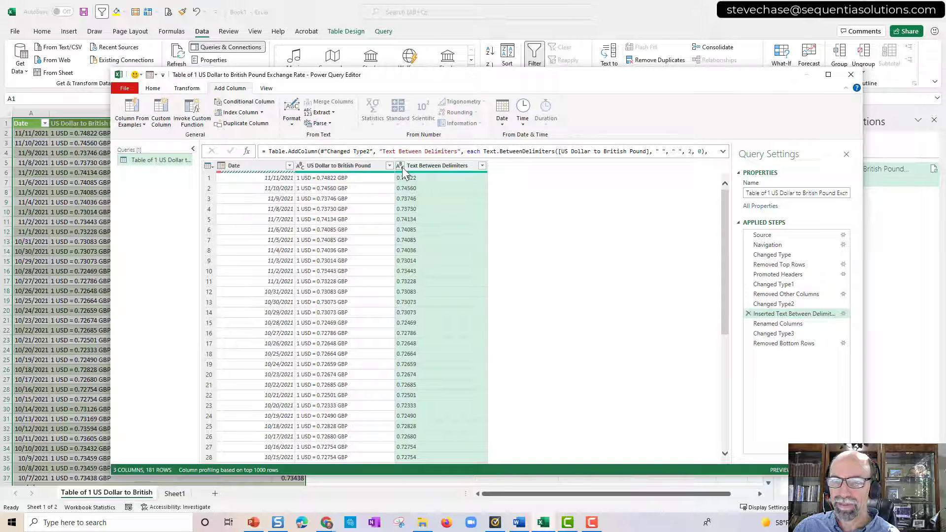
click(782, 335)
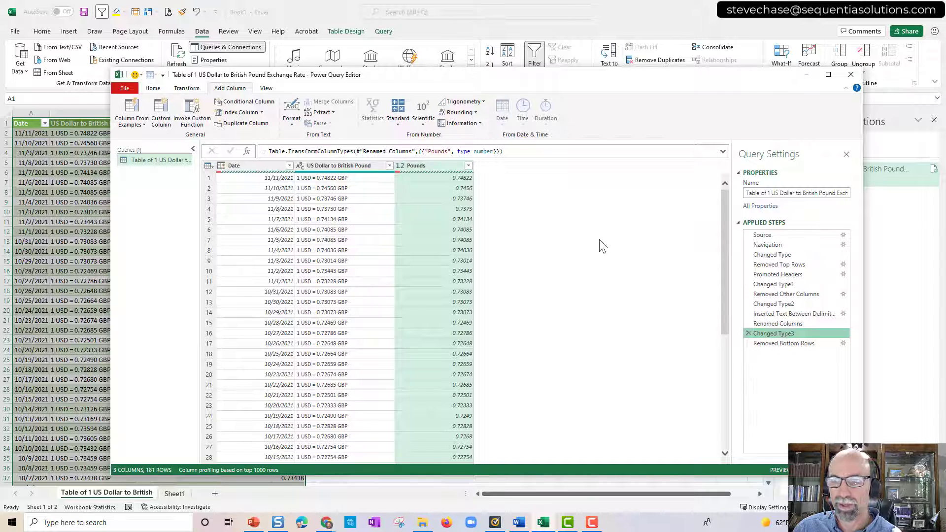
Review the Text Between Delimiters step's formula, then return to the query's last applied step.
click(781, 314)
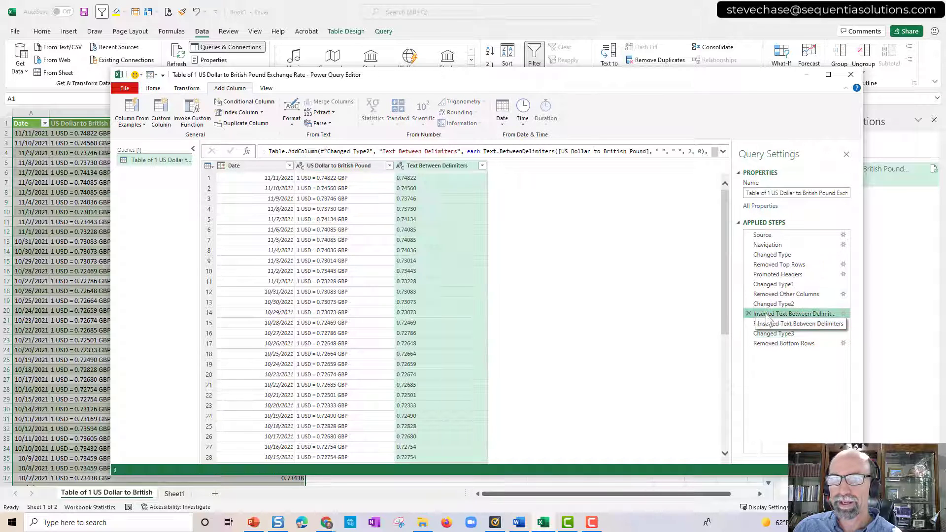
click(723, 151)
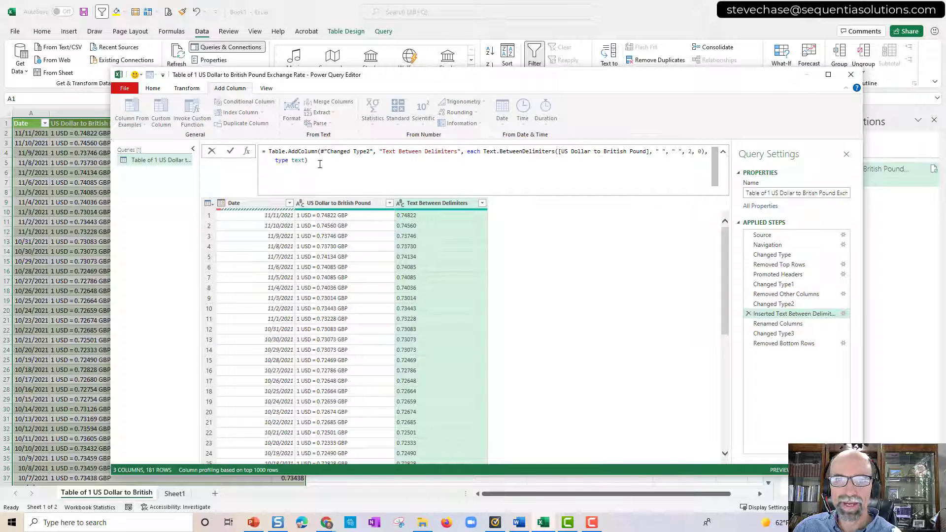
triple_click(320, 164)
drag(308, 160, 261, 160)
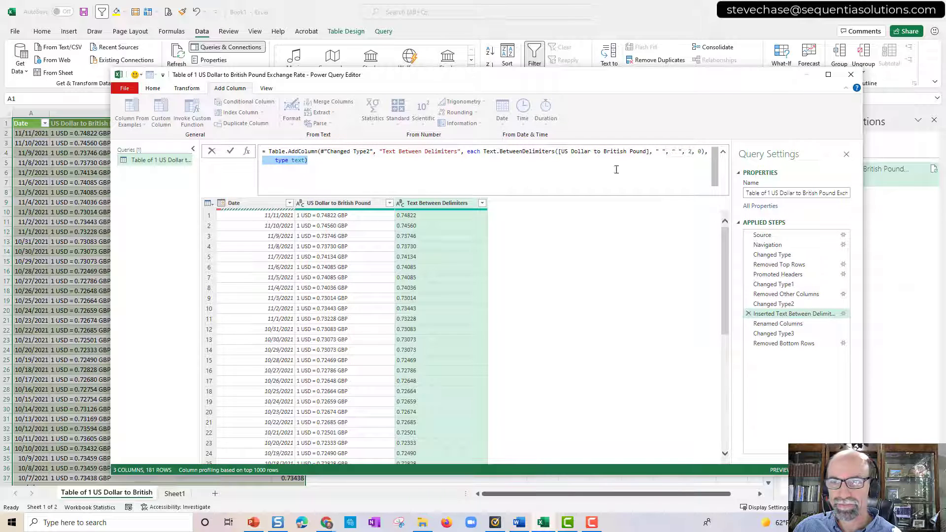
click(662, 153)
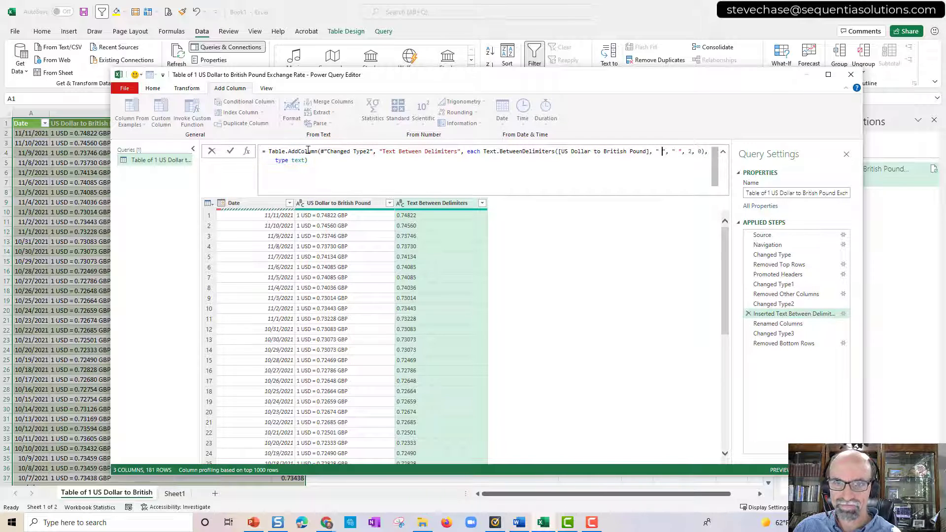
drag(306, 152, 615, 178)
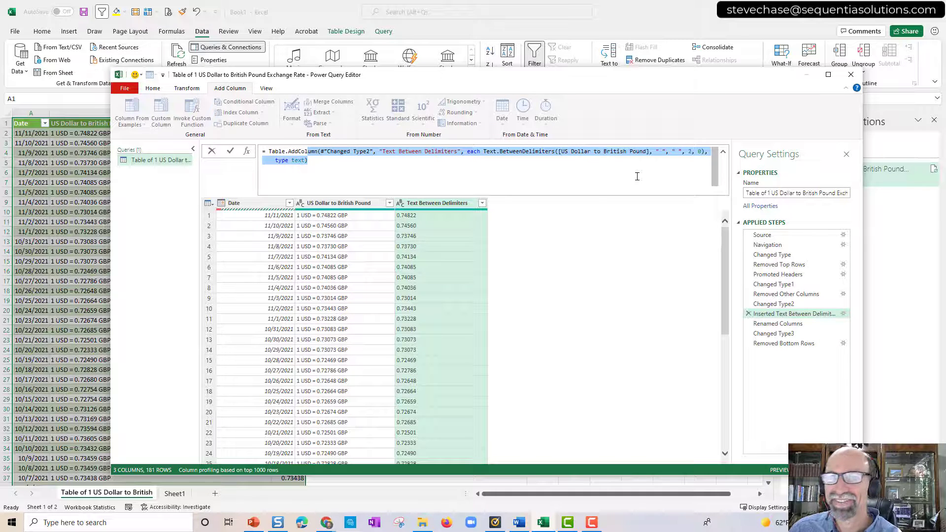
click(637, 176)
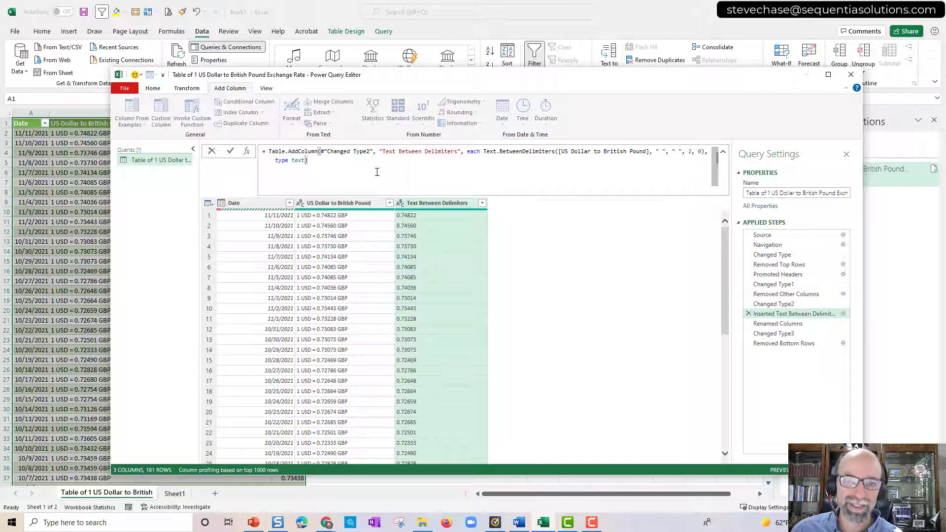
key(Escape)
click(769, 343)
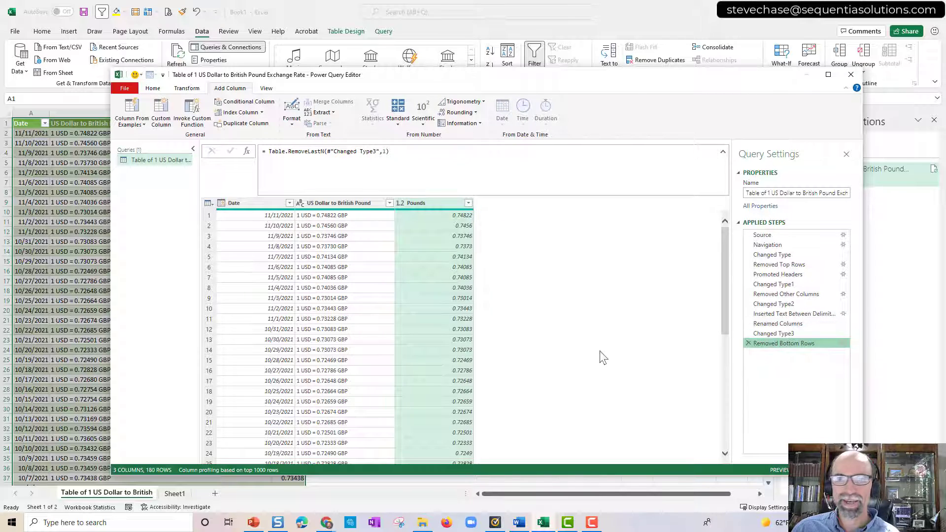
Load the 180-row Date, US Dollar to British Pound and Pounds table onto the worksheet.
click(156, 89)
click(125, 109)
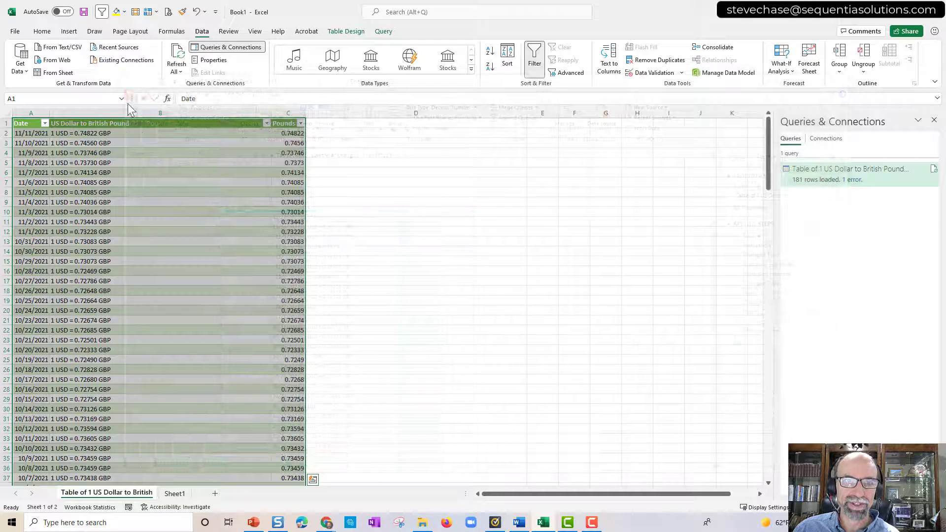
click(148, 218)
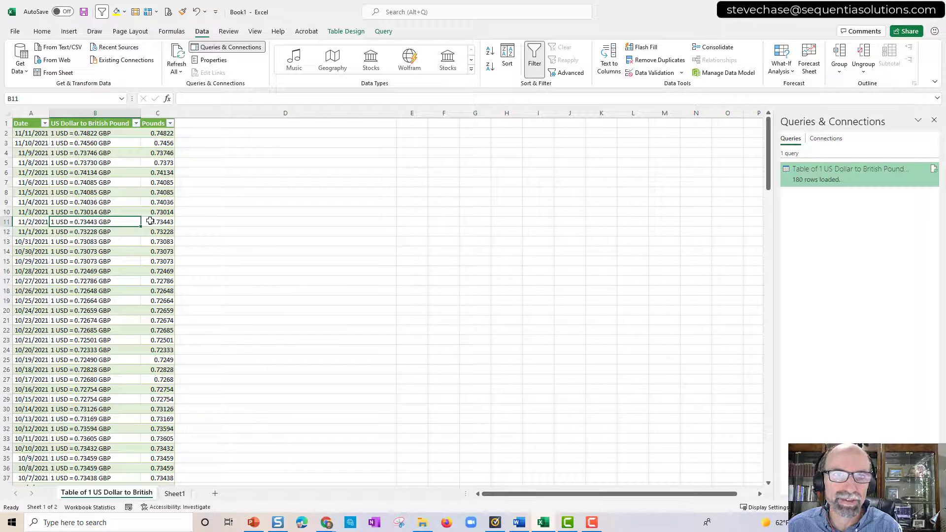
Create a PivotTable on a new sheet with Date in Rows and Sum of Pounds in Values.
click(358, 31)
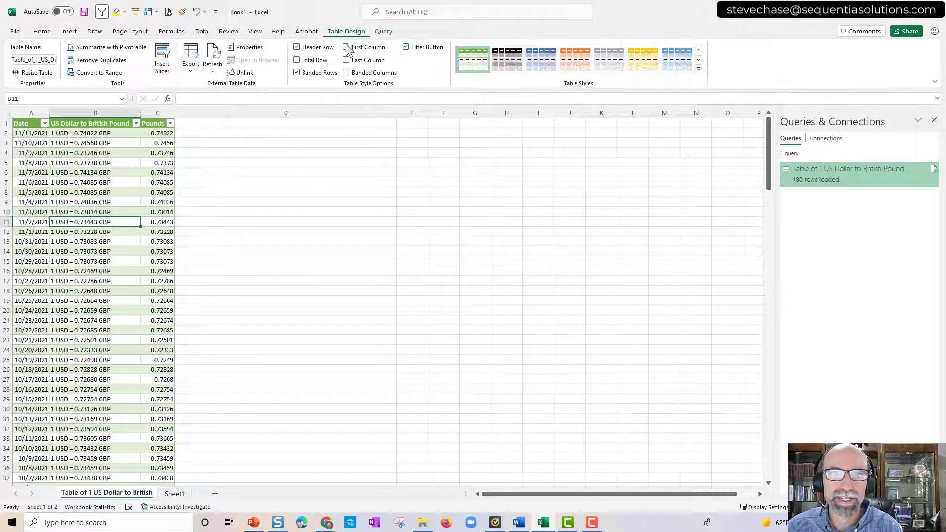
click(110, 49)
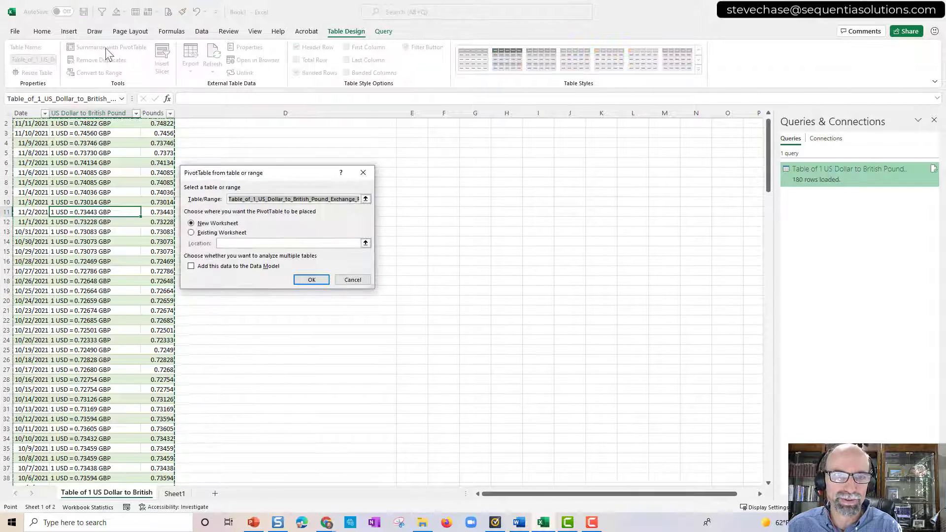
click(312, 280)
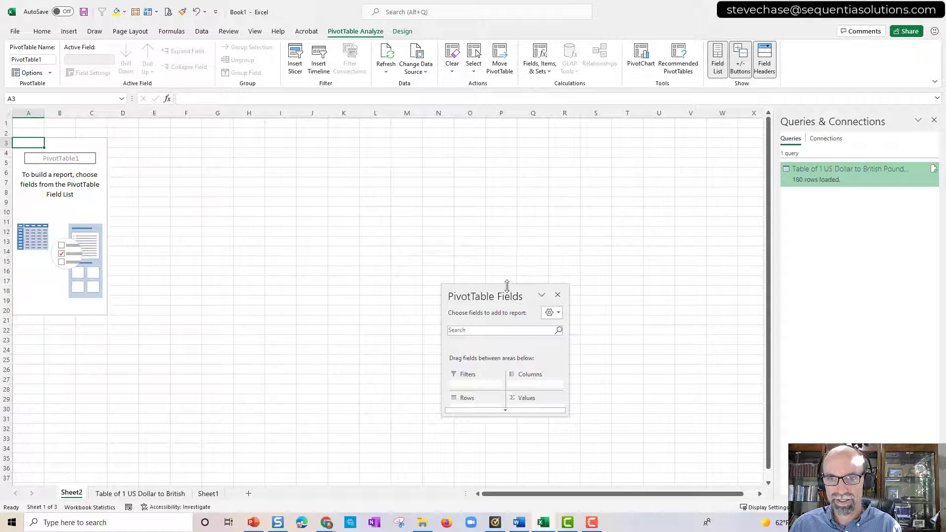
drag(507, 285, 507, 97)
drag(463, 154, 463, 360)
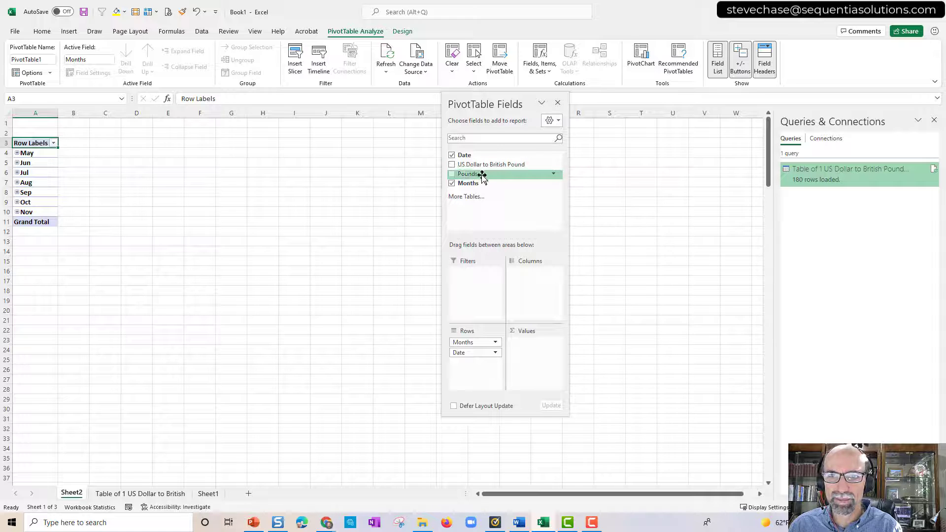
drag(481, 174, 541, 361)
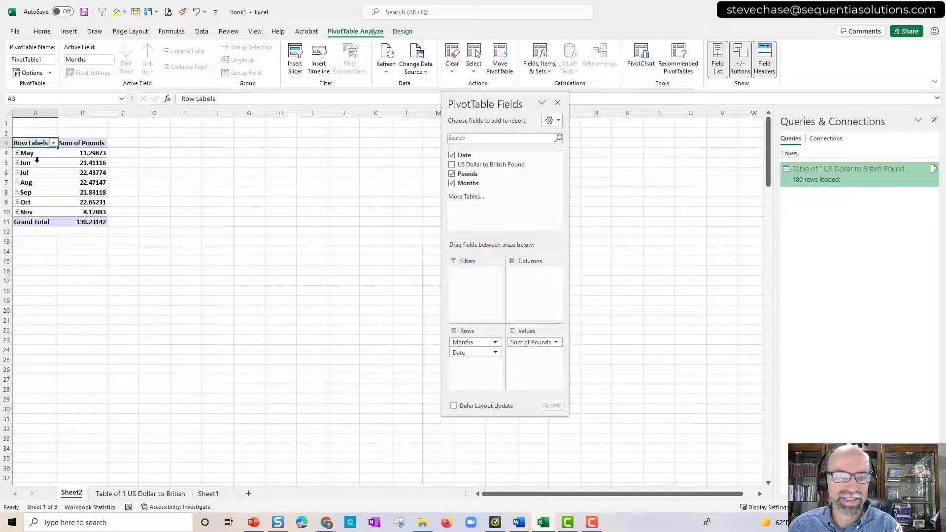
Expand May into its daily Pounds values and select them to check their average.
click(546, 342)
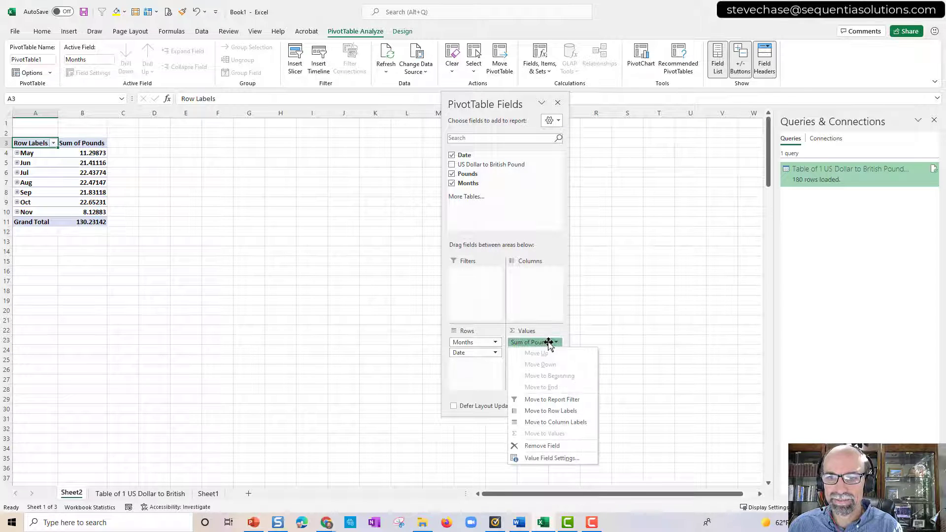
click(27, 148)
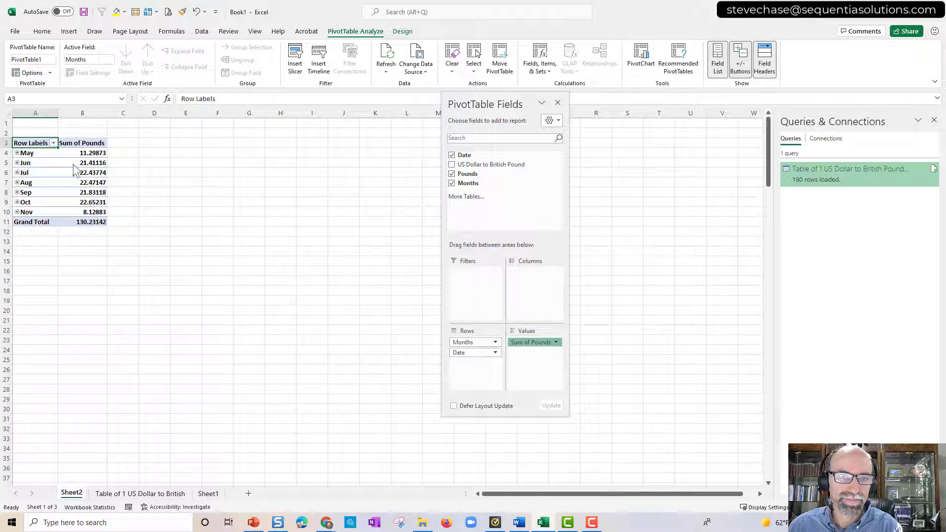
click(17, 153)
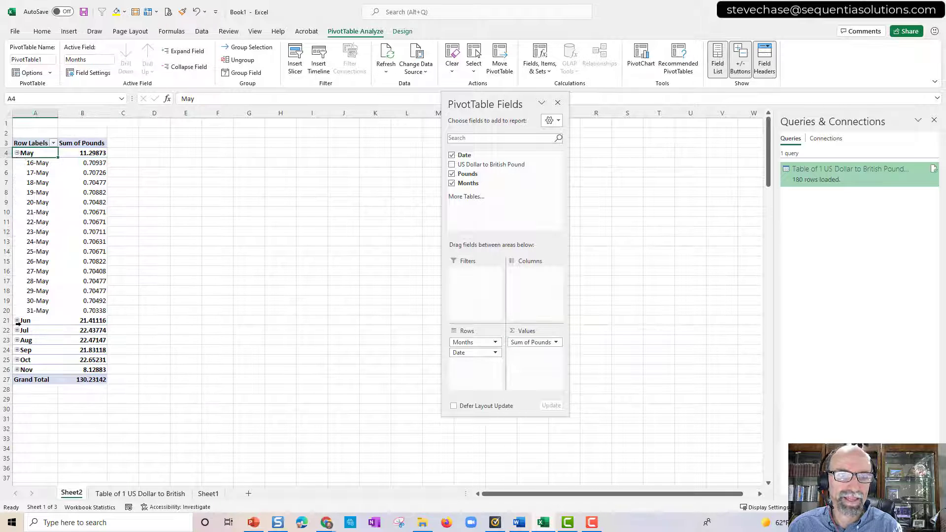
click(89, 322)
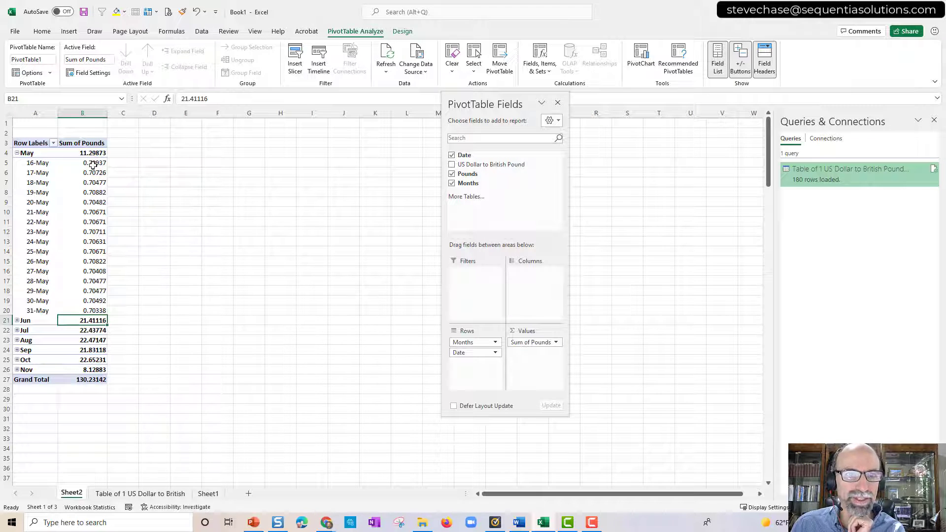
drag(94, 165, 95, 283)
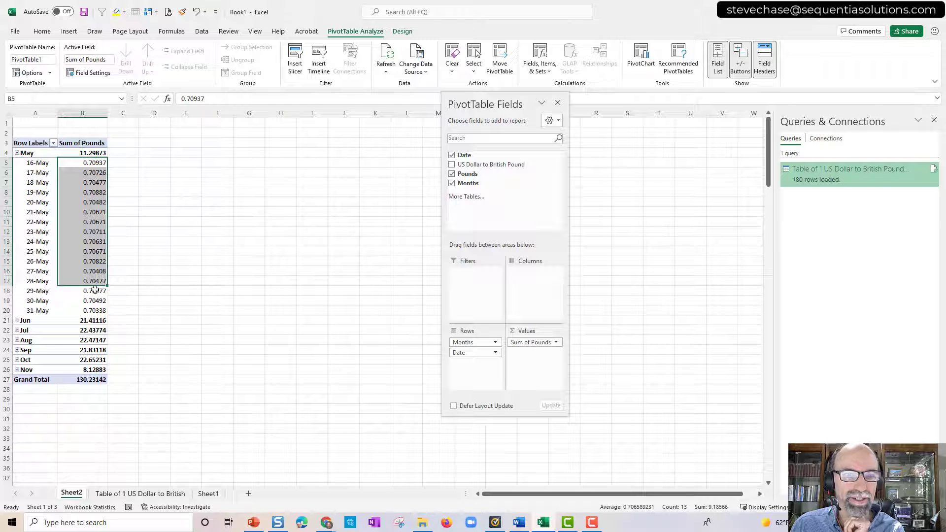
Summarize Pounds by Average instead of Sum, collapse May, and move the Fields pane aside.
click(550, 342)
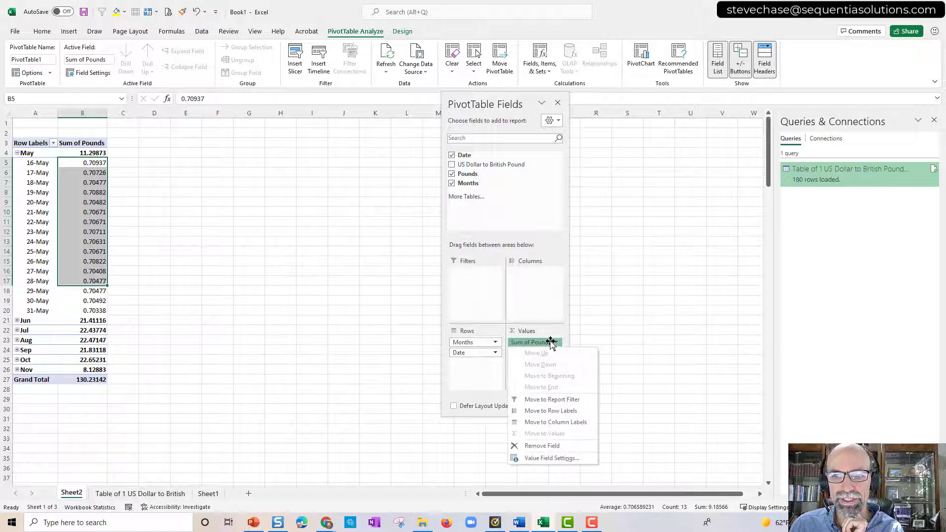
click(552, 458)
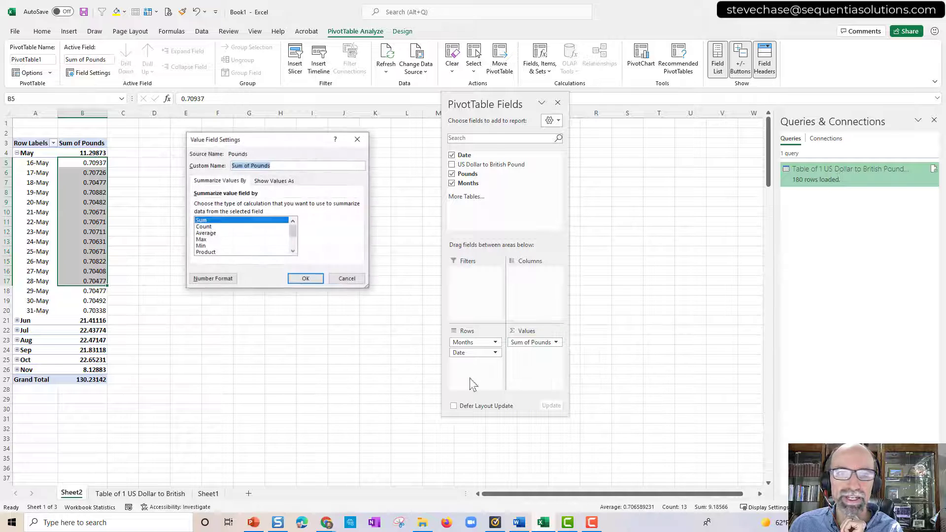
click(214, 234)
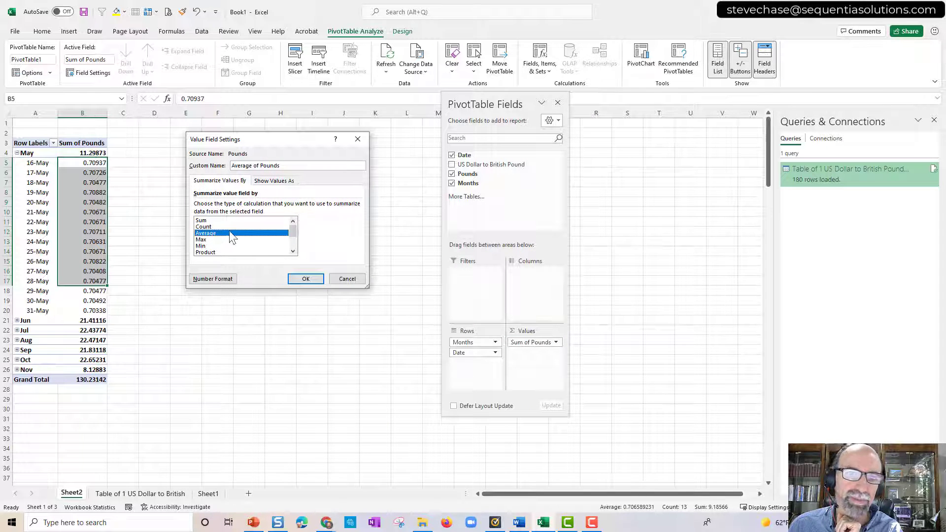
click(304, 279)
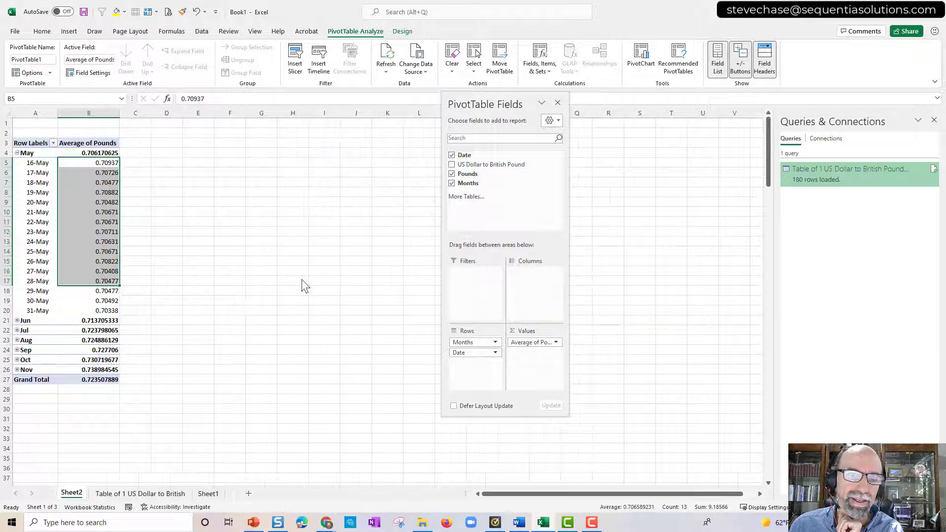
click(108, 320)
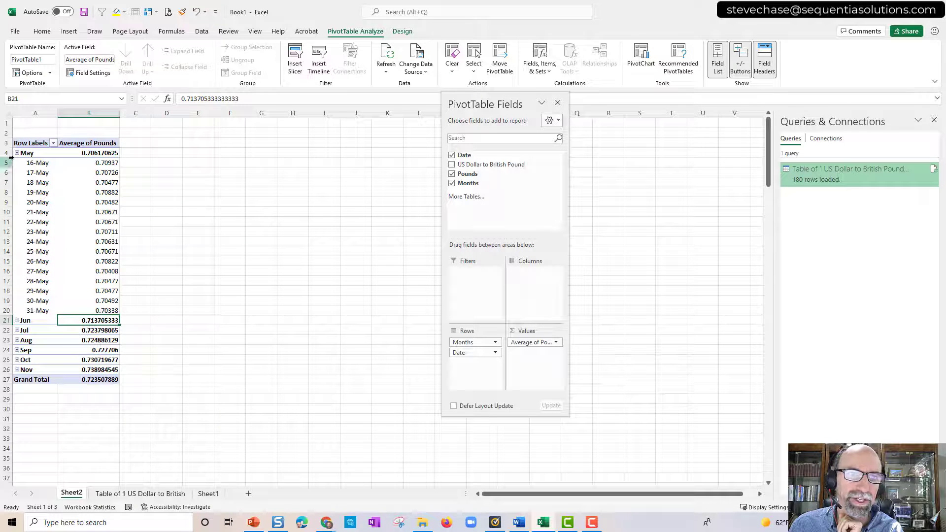
double_click(22, 153)
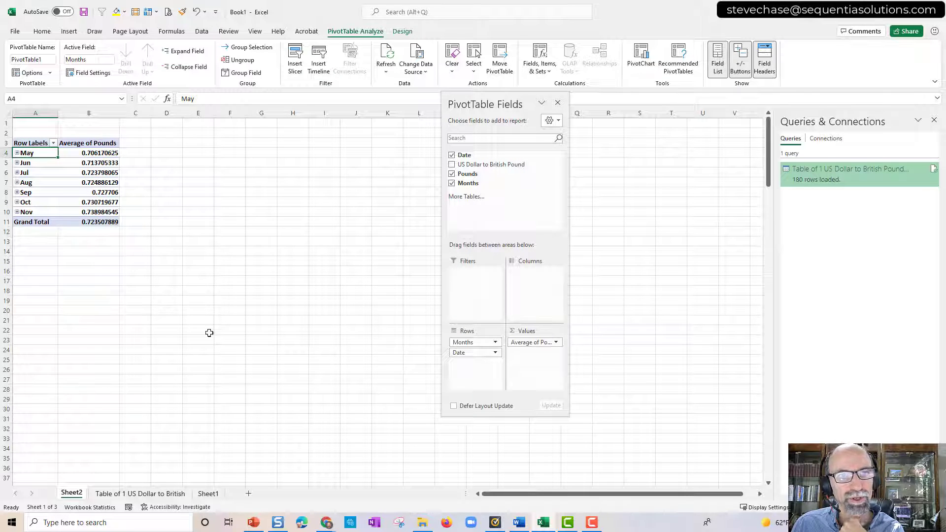
drag(475, 100, 633, 111)
Insert a line PivotChart of Average of Pounds by month.
click(81, 172)
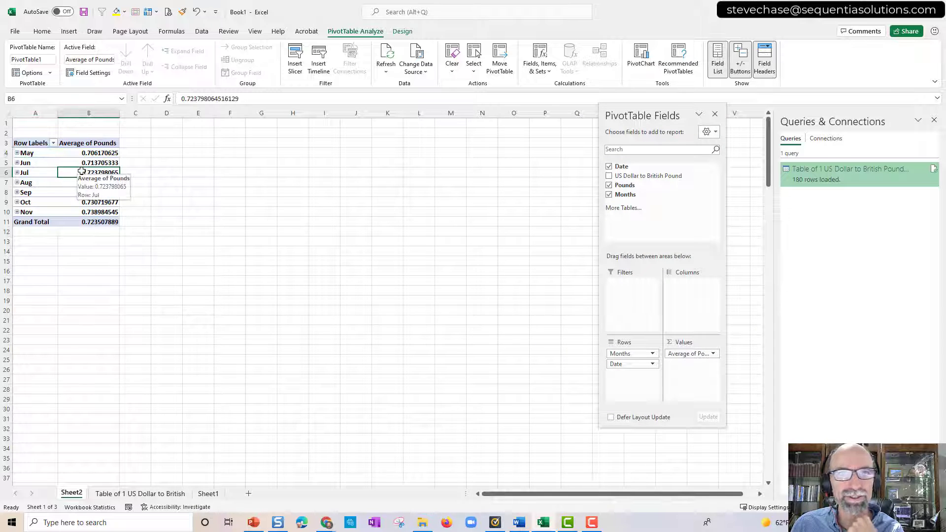
click(398, 32)
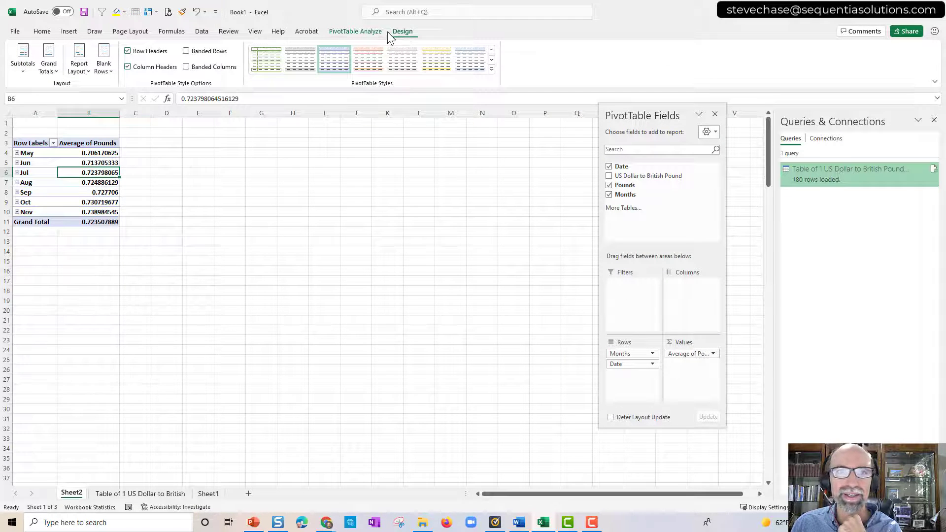
click(375, 33)
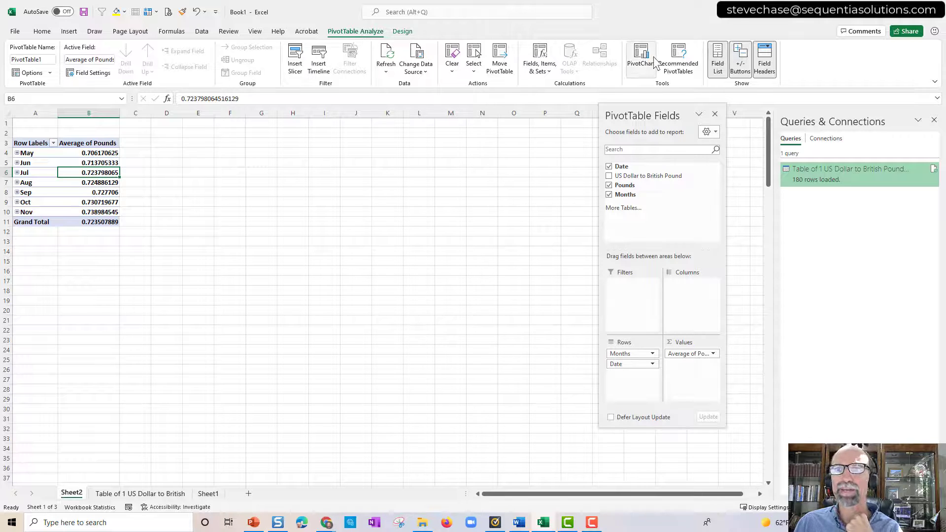
click(655, 59)
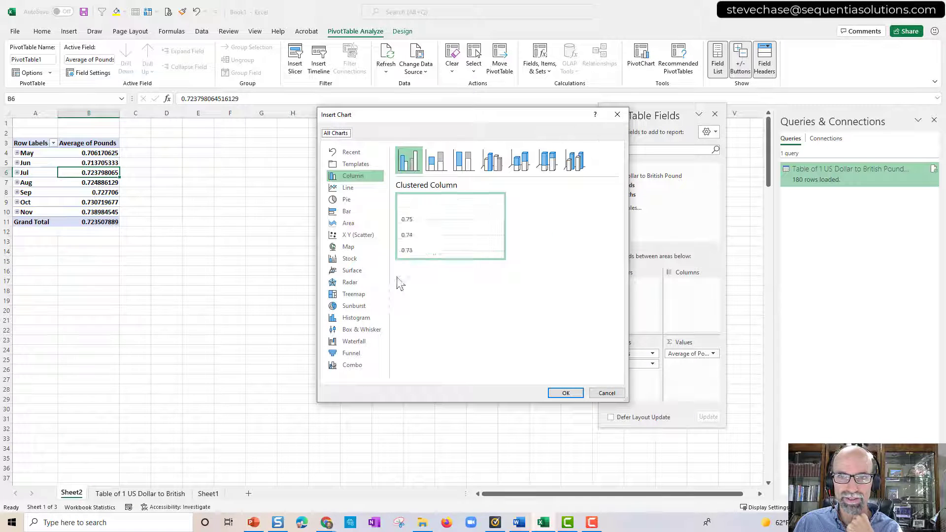
click(359, 188)
click(565, 393)
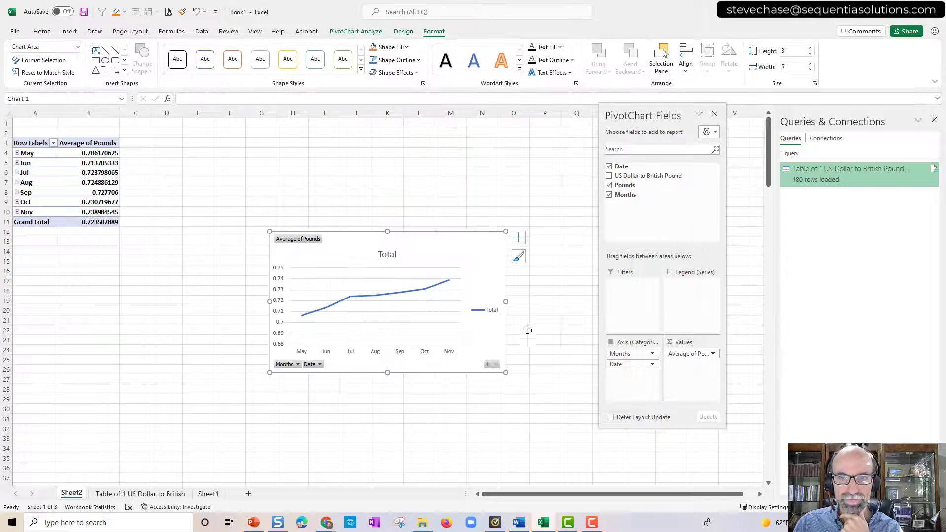
Widen the PivotChart and position it beside the PivotTable on Sheet2.
drag(506, 302, 555, 302)
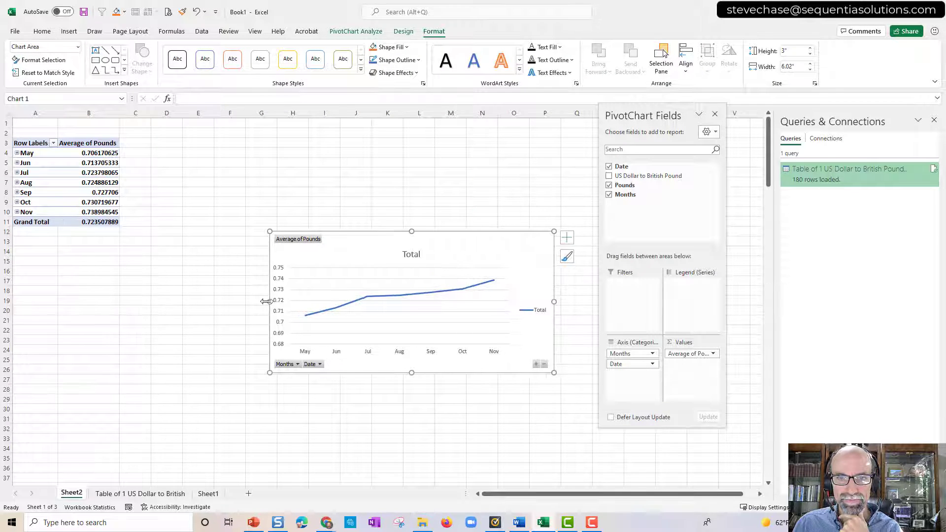
drag(258, 301, 155, 301)
drag(262, 234, 239, 139)
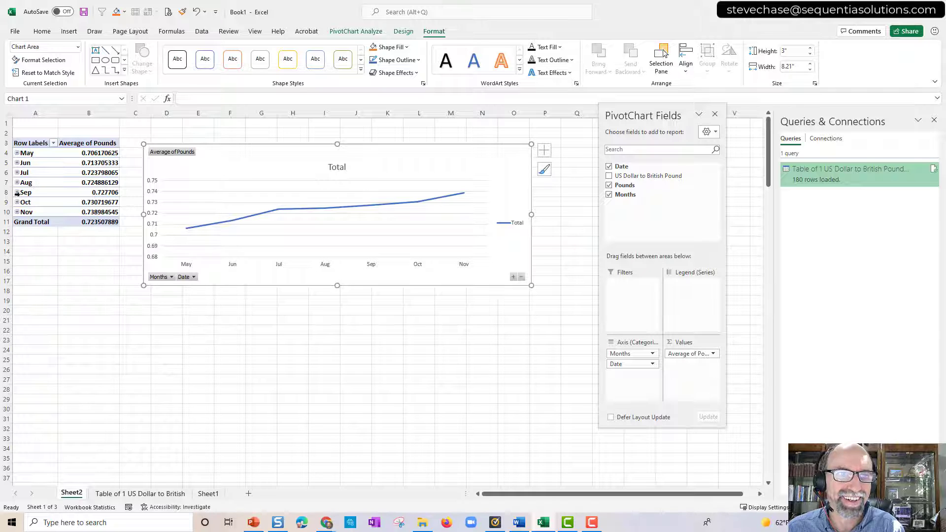
Expand November, October, August and July in the PivotTable into their daily rate rows.
click(17, 212)
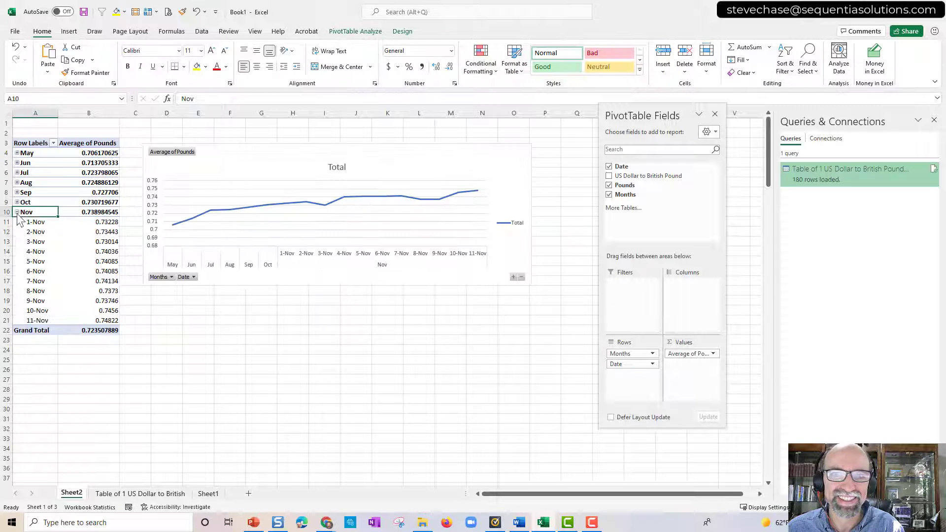
click(17, 201)
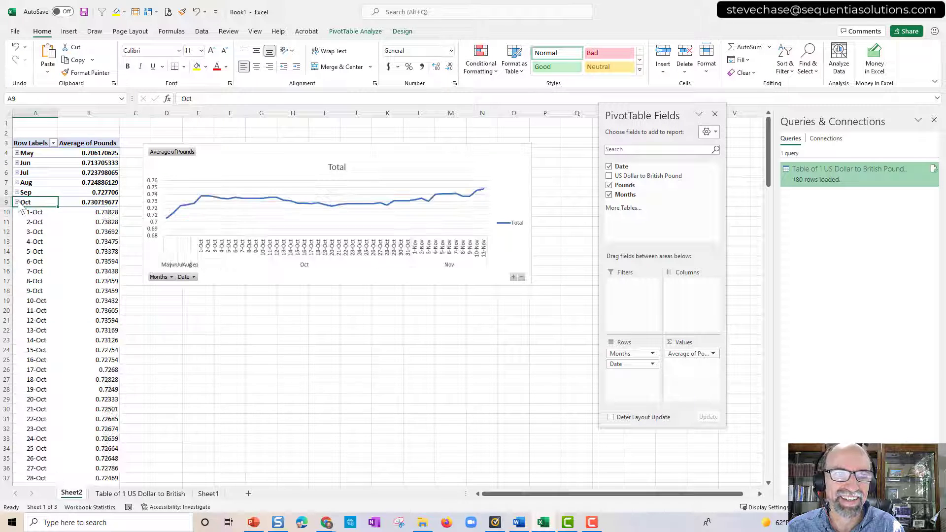
click(15, 193)
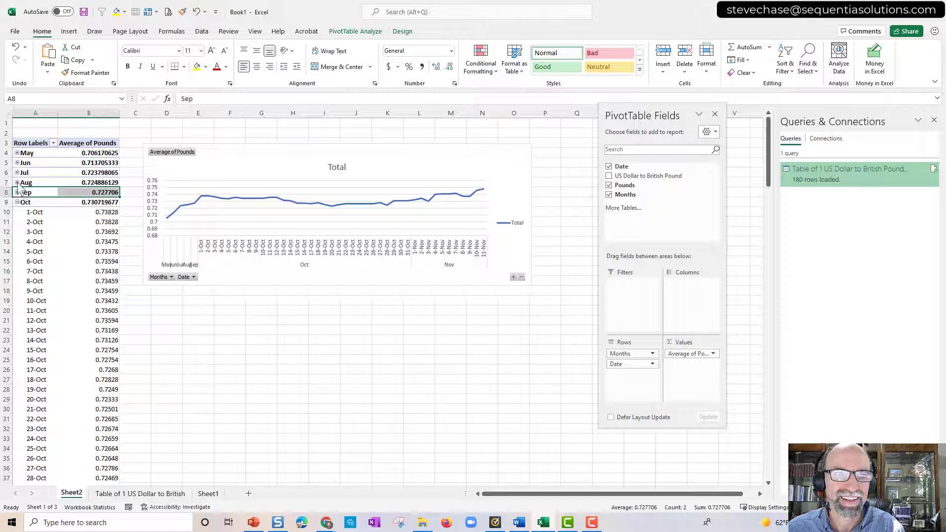
click(18, 183)
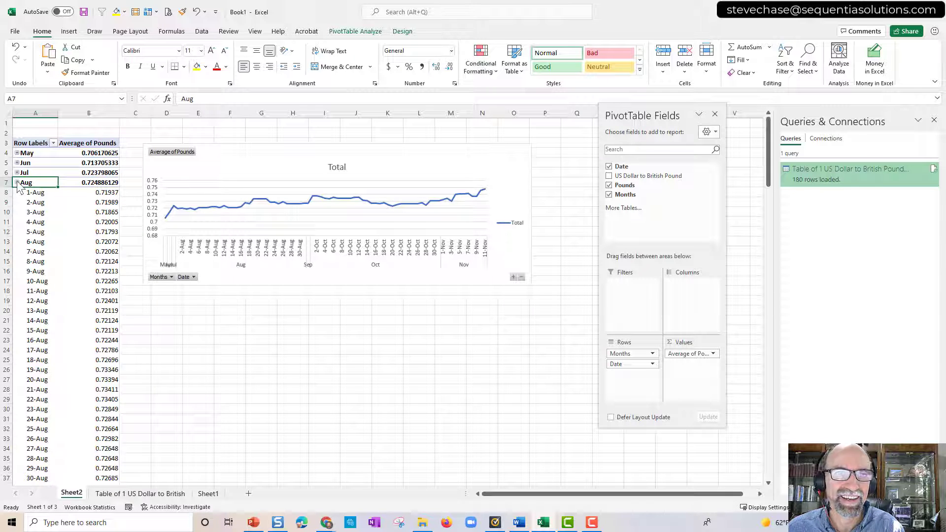
click(17, 172)
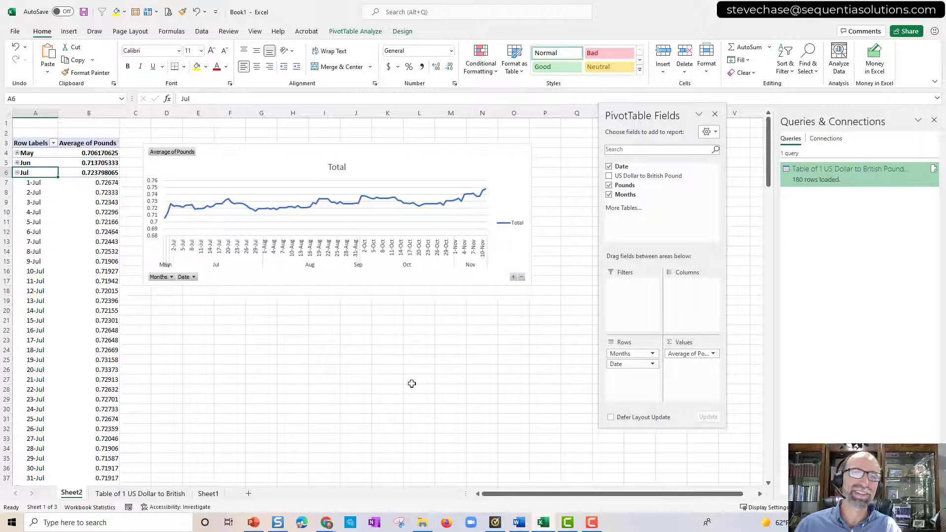